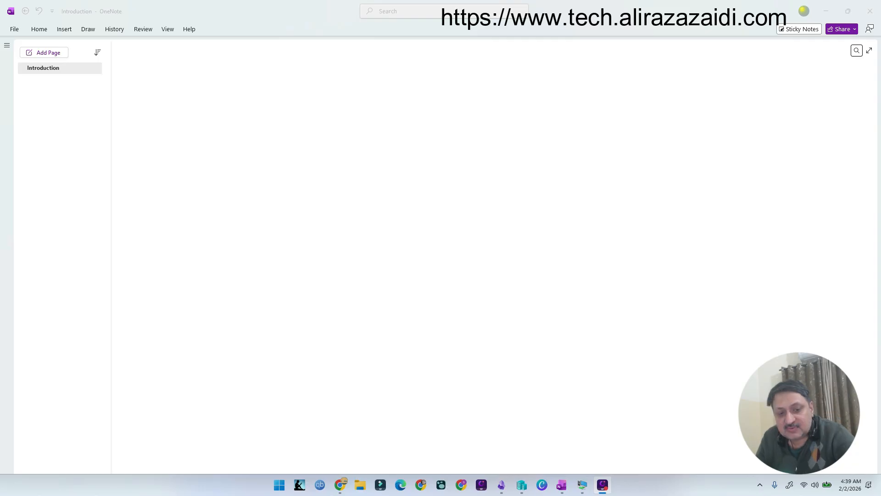
Draw a box labelled RFQ on the blank Introduction page with an arrow leading to a second box labelled item.
{"action": "left_click", "coordinate": [19, 174]}
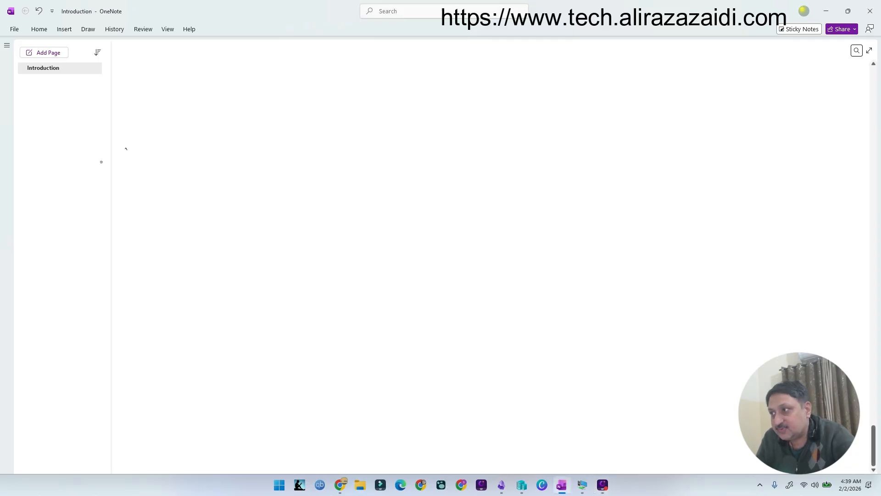
{"action": "left_click_drag", "start_coordinate": [126, 148], "coordinate": [130, 182]}
{"action": "left_click_drag", "start_coordinate": [125, 147], "coordinate": [174, 140]}
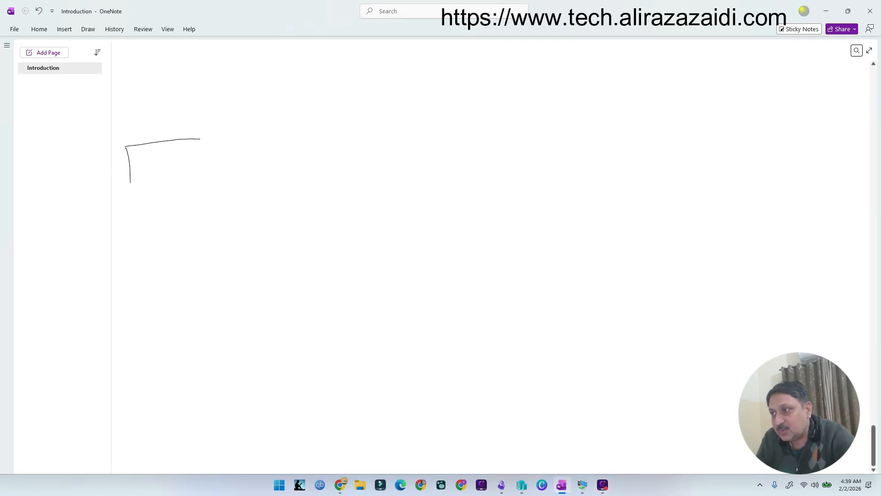
{"action": "mouse_move", "coordinate": [200, 182]}
{"action": "left_mouse_down"}
{"action": "mouse_move", "coordinate": [144, 187]}
{"action": "mouse_move", "coordinate": [142, 177]}
{"action": "mouse_move", "coordinate": [157, 177]}
{"action": "left_mouse_up"}
{"action": "left_click_drag", "start_coordinate": [155, 159], "coordinate": [164, 157]}
{"action": "mouse_move", "coordinate": [156, 167]}
{"action": "left_mouse_down"}
{"action": "mouse_move", "coordinate": [243, 161]}
{"action": "mouse_move", "coordinate": [255, 170]}
{"action": "left_mouse_up"}
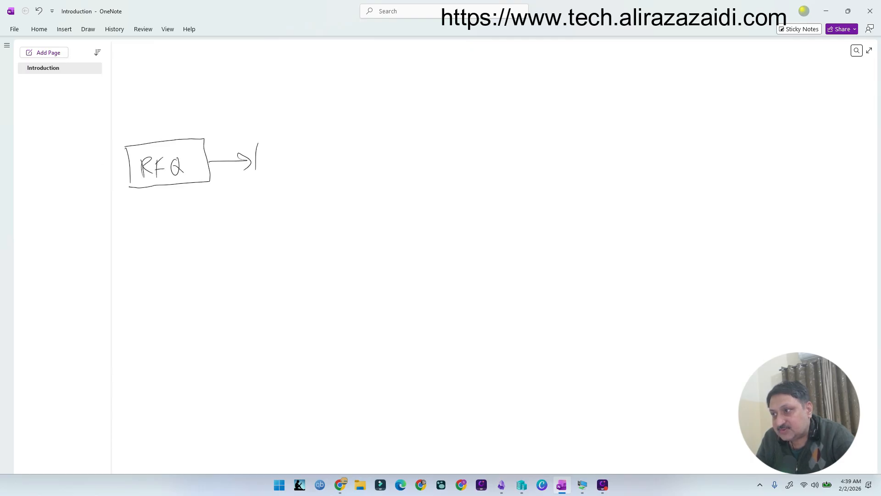
{"action": "mouse_move", "coordinate": [252, 137]}
{"action": "left_mouse_down"}
{"action": "mouse_move", "coordinate": [344, 125]}
{"action": "mouse_move", "coordinate": [315, 168]}
{"action": "mouse_move", "coordinate": [266, 171]}
{"action": "left_mouse_up"}
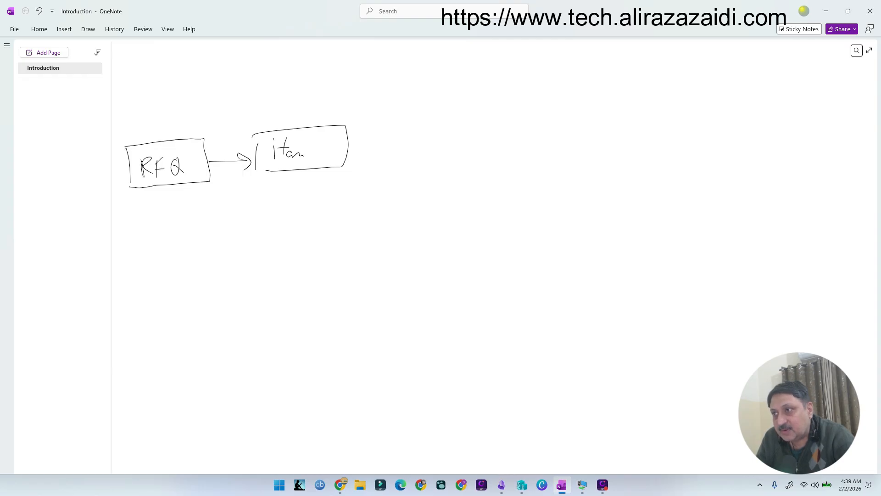
Draw a Vendor box linked from the item box, with a Request box below it that branches into three downward arrows.
{"action": "mouse_move", "coordinate": [350, 152]}
{"action": "left_mouse_down"}
{"action": "mouse_move", "coordinate": [378, 151]}
{"action": "mouse_move", "coordinate": [371, 160]}
{"action": "mouse_move", "coordinate": [386, 165]}
{"action": "left_mouse_up"}
{"action": "mouse_move", "coordinate": [388, 121]}
{"action": "left_mouse_down"}
{"action": "mouse_move", "coordinate": [457, 116]}
{"action": "mouse_move", "coordinate": [412, 164]}
{"action": "mouse_move", "coordinate": [414, 141]}
{"action": "mouse_move", "coordinate": [435, 152]}
{"action": "mouse_move", "coordinate": [390, 208]}
{"action": "mouse_move", "coordinate": [443, 220]}
{"action": "mouse_move", "coordinate": [449, 246]}
{"action": "mouse_move", "coordinate": [401, 265]}
{"action": "left_mouse_up"}
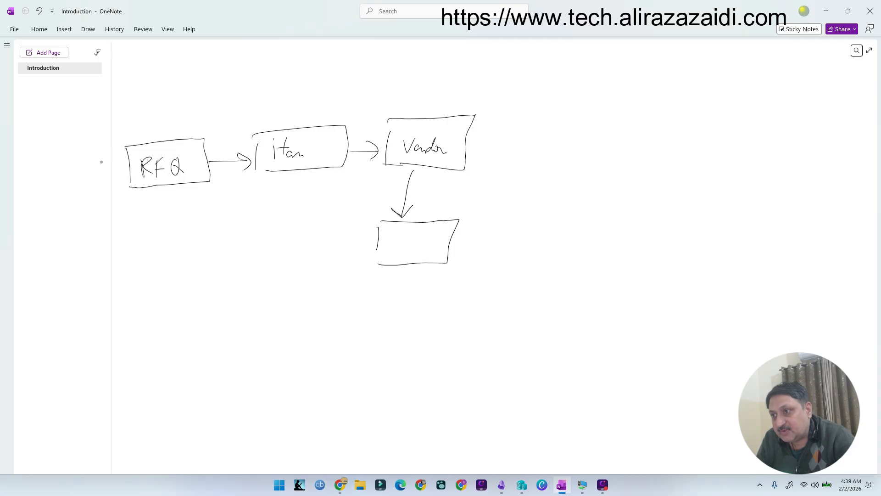
{"action": "left_click_drag", "start_coordinate": [378, 222], "coordinate": [371, 265]}
{"action": "mouse_move", "coordinate": [406, 244]}
{"action": "left_mouse_down"}
{"action": "mouse_move", "coordinate": [404, 261]}
{"action": "mouse_move", "coordinate": [340, 306]}
{"action": "mouse_move", "coordinate": [357, 303]}
{"action": "left_mouse_up"}
{"action": "mouse_move", "coordinate": [410, 270]}
{"action": "left_mouse_down"}
{"action": "mouse_move", "coordinate": [398, 311]}
{"action": "mouse_move", "coordinate": [410, 294]}
{"action": "mouse_move", "coordinate": [454, 299]}
{"action": "mouse_move", "coordinate": [448, 304]}
{"action": "left_mouse_up"}
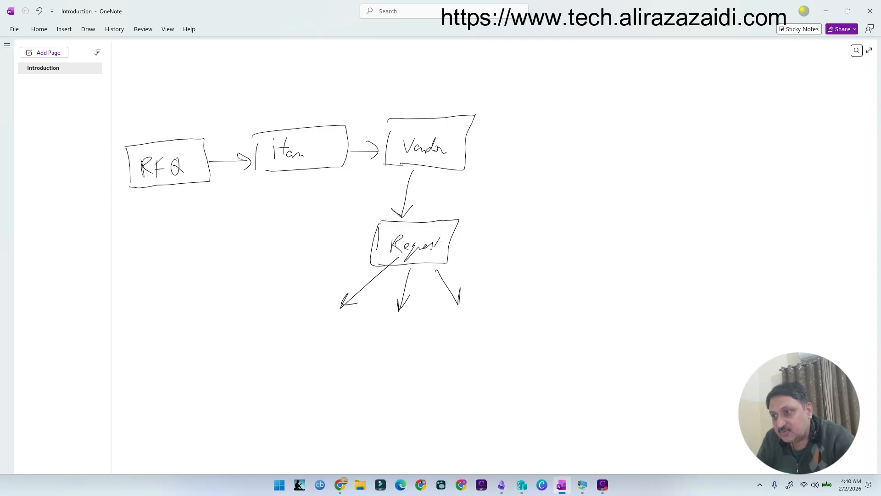
Draw three boxes labelled Request side by side, one beneath each of the three arrows.
{"action": "mouse_move", "coordinate": [303, 320]}
{"action": "left_mouse_down"}
{"action": "mouse_move", "coordinate": [281, 377]}
{"action": "mouse_move", "coordinate": [308, 345]}
{"action": "left_mouse_up"}
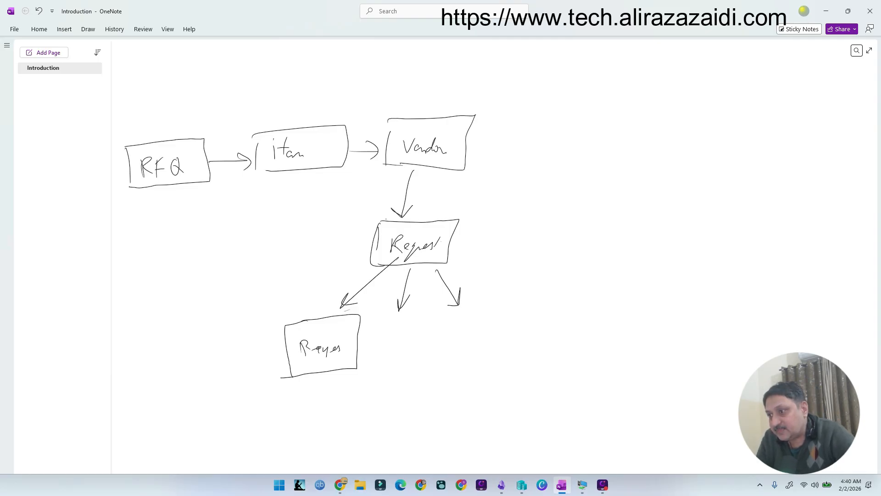
{"action": "mouse_move", "coordinate": [379, 317]}
{"action": "left_mouse_down"}
{"action": "mouse_move", "coordinate": [427, 311]}
{"action": "mouse_move", "coordinate": [436, 357]}
{"action": "mouse_move", "coordinate": [390, 371]}
{"action": "left_mouse_up"}
{"action": "left_click_drag", "start_coordinate": [377, 318], "coordinate": [372, 367]}
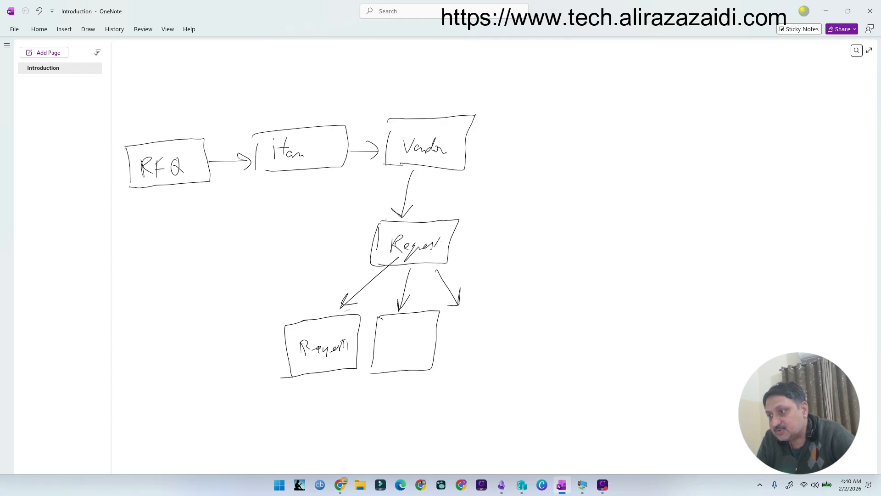
{"action": "left_click_drag", "start_coordinate": [383, 337], "coordinate": [394, 352]}
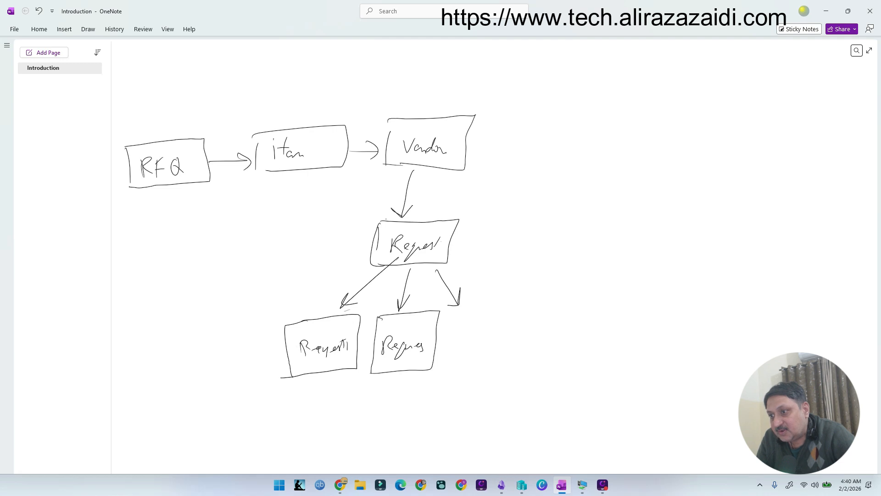
{"action": "left_click_drag", "start_coordinate": [426, 337], "coordinate": [424, 348]}
{"action": "mouse_move", "coordinate": [451, 311]}
{"action": "left_mouse_down"}
{"action": "mouse_move", "coordinate": [507, 308]}
{"action": "mouse_move", "coordinate": [514, 332]}
{"action": "mouse_move", "coordinate": [492, 370]}
{"action": "left_mouse_up"}
{"action": "mouse_move", "coordinate": [450, 315]}
{"action": "left_mouse_down"}
{"action": "mouse_move", "coordinate": [460, 368]}
{"action": "mouse_move", "coordinate": [495, 370]}
{"action": "left_mouse_up"}
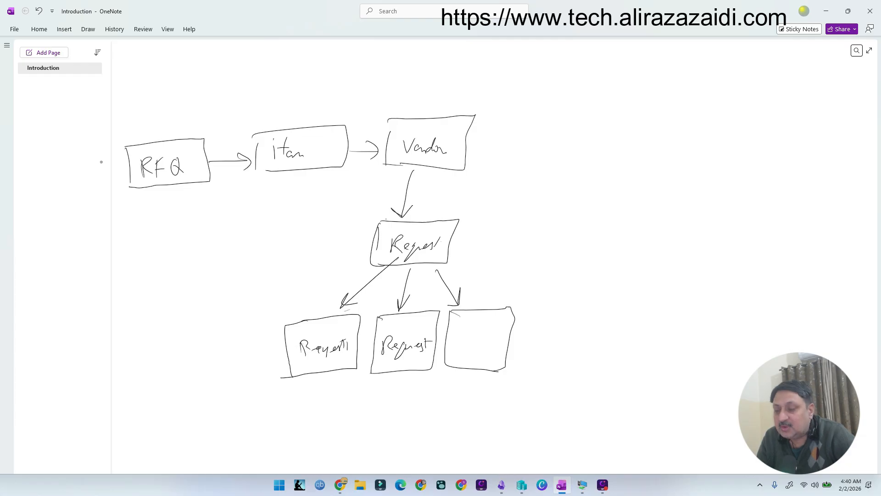
{"action": "mouse_move", "coordinate": [460, 332]}
{"action": "left_mouse_down"}
{"action": "mouse_move", "coordinate": [457, 344]}
{"action": "mouse_move", "coordinate": [474, 345]}
{"action": "left_mouse_up"}
Draw an arrow from each of the three Request boxes down to its own box labelled Reply.
{"action": "mouse_move", "coordinate": [477, 343]}
{"action": "left_mouse_down"}
{"action": "mouse_move", "coordinate": [467, 356]}
{"action": "mouse_move", "coordinate": [468, 398]}
{"action": "mouse_move", "coordinate": [443, 429]}
{"action": "left_mouse_up"}
{"action": "mouse_move", "coordinate": [454, 398]}
{"action": "left_mouse_down"}
{"action": "mouse_move", "coordinate": [510, 397]}
{"action": "mouse_move", "coordinate": [522, 433]}
{"action": "left_mouse_up"}
{"action": "left_click_drag", "start_coordinate": [512, 433], "coordinate": [470, 431]}
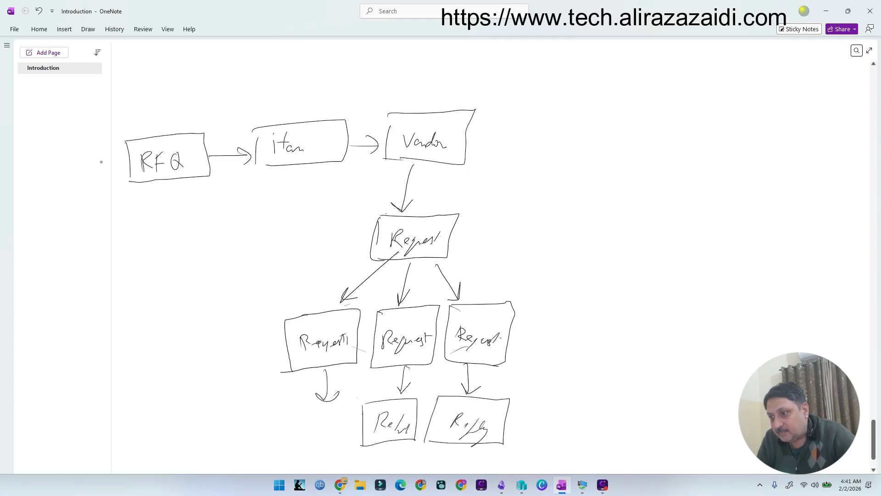
{"action": "mouse_move", "coordinate": [281, 409]}
{"action": "left_mouse_down"}
{"action": "mouse_move", "coordinate": [342, 399]}
{"action": "mouse_move", "coordinate": [351, 436]}
{"action": "mouse_move", "coordinate": [283, 451]}
{"action": "left_mouse_up"}
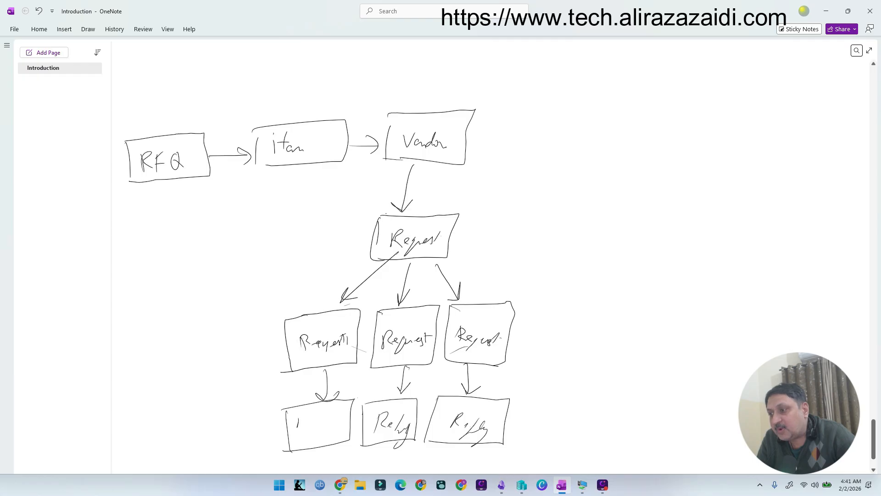
{"action": "left_click_drag", "start_coordinate": [299, 415], "coordinate": [298, 427]}
{"action": "mouse_move", "coordinate": [300, 415]}
{"action": "left_mouse_down"}
{"action": "mouse_move", "coordinate": [306, 426]}
{"action": "mouse_move", "coordinate": [336, 425]}
{"action": "mouse_move", "coordinate": [334, 441]}
{"action": "left_mouse_up"}
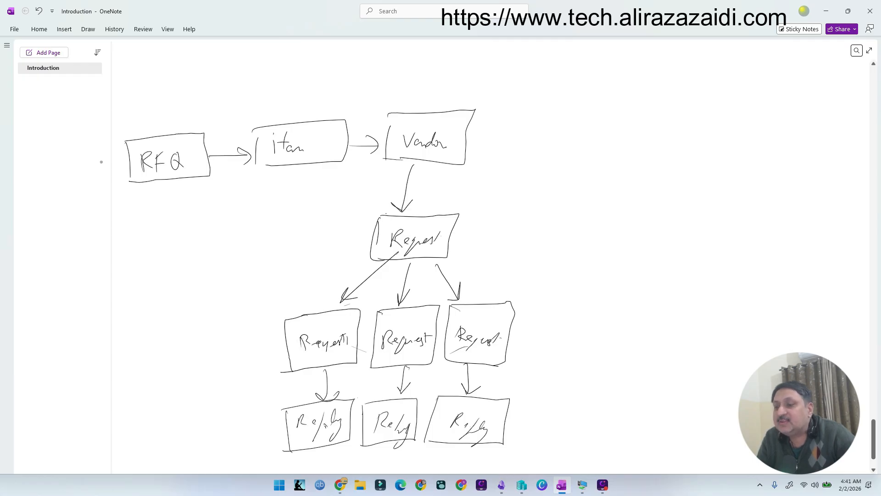
Link the three Reply boxes down to two boxes labelled Reject and one labelled Accept, with an arrow leading down from Accept.
{"action": "scroll", "coordinate": [643, 262], "scroll_direction": "down", "scroll_amount": 3}
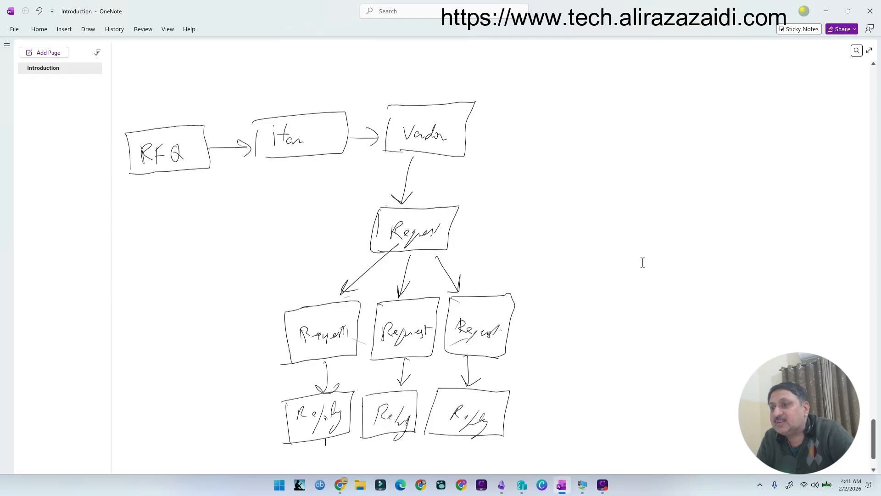
{"action": "scroll", "coordinate": [643, 262], "scroll_direction": "down", "scroll_amount": 5}
{"action": "scroll", "coordinate": [642, 262], "scroll_direction": "up", "scroll_amount": 2}
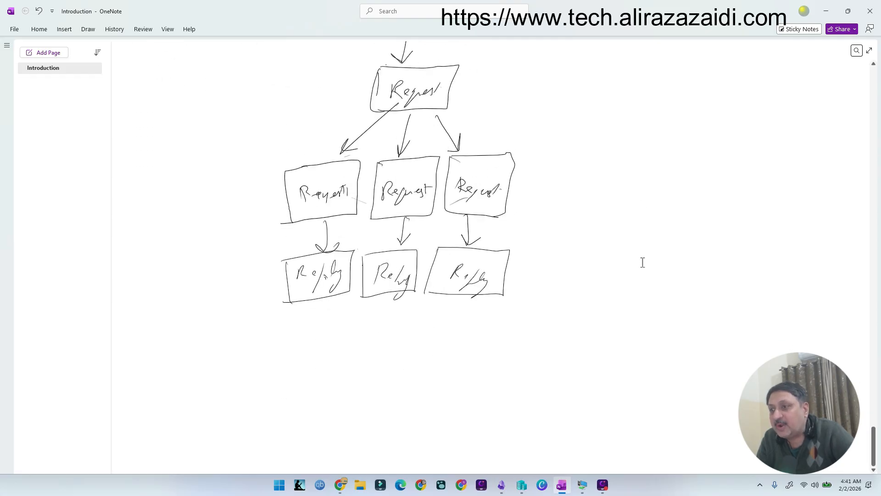
{"action": "left_click_drag", "start_coordinate": [189, 401], "coordinate": [225, 380]}
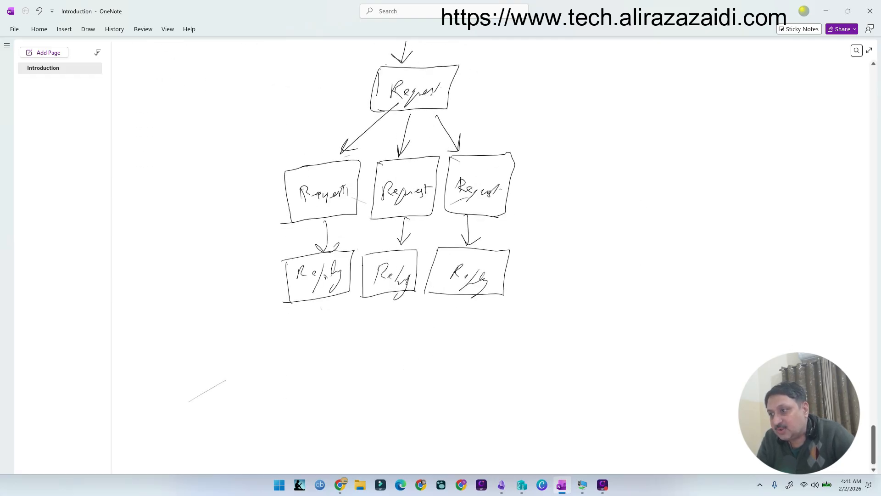
{"action": "mouse_move", "coordinate": [328, 327]}
{"action": "left_mouse_down"}
{"action": "mouse_move", "coordinate": [311, 339]}
{"action": "mouse_move", "coordinate": [303, 370]}
{"action": "mouse_move", "coordinate": [353, 371]}
{"action": "mouse_move", "coordinate": [300, 374]}
{"action": "mouse_move", "coordinate": [328, 367]}
{"action": "mouse_move", "coordinate": [324, 375]}
{"action": "left_mouse_up"}
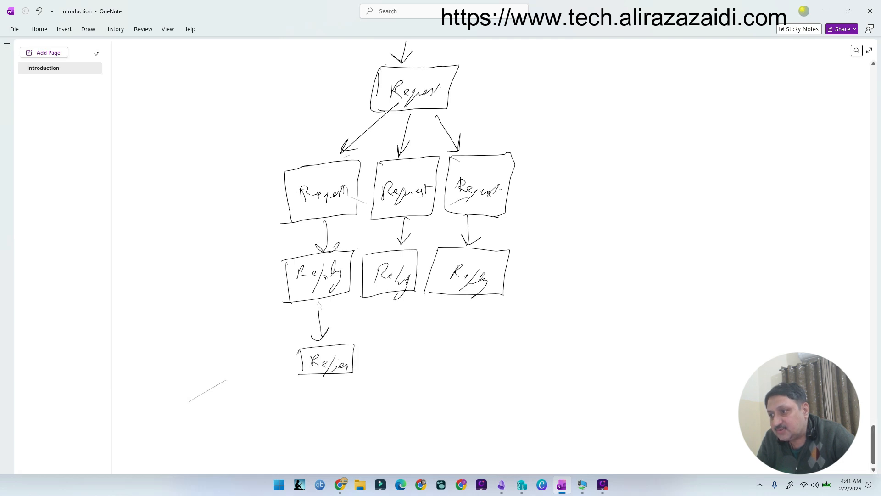
{"action": "mouse_move", "coordinate": [389, 293]}
{"action": "left_mouse_down"}
{"action": "mouse_move", "coordinate": [388, 340]}
{"action": "mouse_move", "coordinate": [398, 333]}
{"action": "mouse_move", "coordinate": [370, 358]}
{"action": "mouse_move", "coordinate": [424, 362]}
{"action": "mouse_move", "coordinate": [368, 372]}
{"action": "left_mouse_up"}
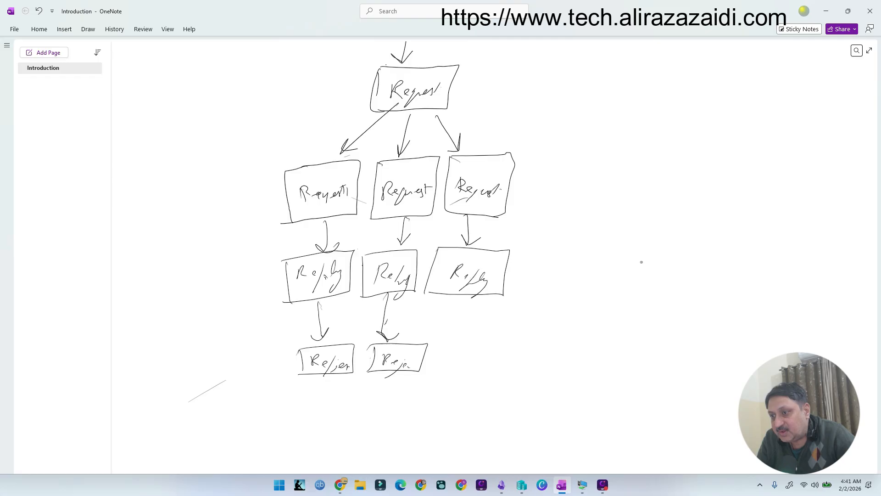
{"action": "mouse_move", "coordinate": [468, 299]}
{"action": "left_mouse_down"}
{"action": "mouse_move", "coordinate": [461, 346]}
{"action": "mouse_move", "coordinate": [517, 349]}
{"action": "mouse_move", "coordinate": [425, 369]}
{"action": "mouse_move", "coordinate": [483, 362]}
{"action": "mouse_move", "coordinate": [486, 373]}
{"action": "left_mouse_up"}
{"action": "mouse_move", "coordinate": [491, 358]}
{"action": "left_mouse_down"}
{"action": "mouse_move", "coordinate": [495, 370]}
{"action": "mouse_move", "coordinate": [412, 411]}
{"action": "left_mouse_up"}
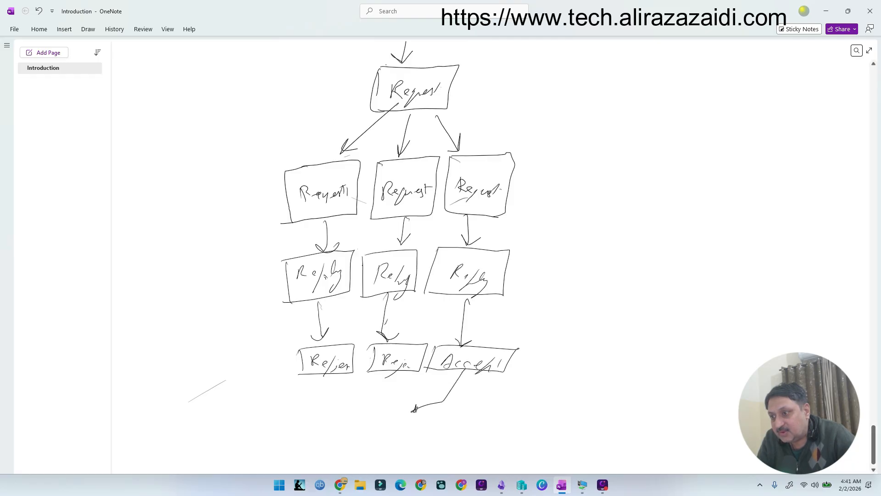
Draw a Purchase order box and an Agreement box as the two outcomes branching from the Accept box.
{"action": "mouse_move", "coordinate": [323, 425]}
{"action": "left_mouse_down"}
{"action": "mouse_move", "coordinate": [330, 452]}
{"action": "mouse_move", "coordinate": [411, 416]}
{"action": "mouse_move", "coordinate": [458, 448]}
{"action": "mouse_move", "coordinate": [342, 450]}
{"action": "left_mouse_up"}
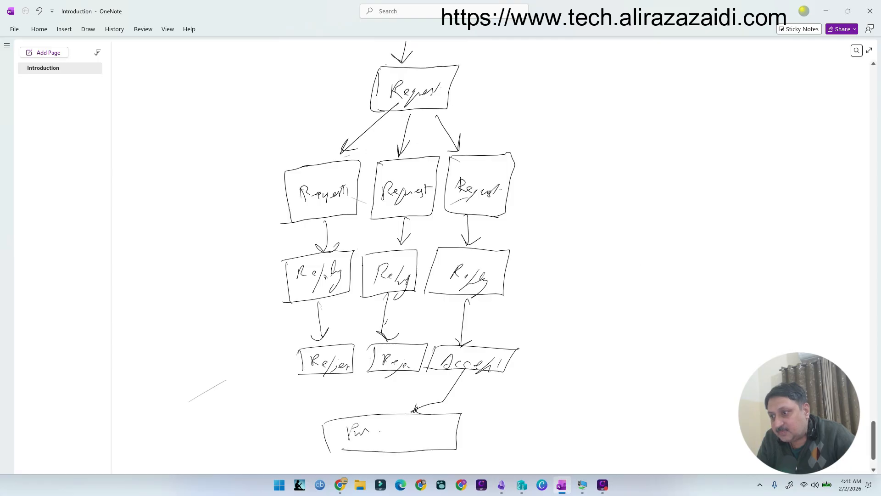
{"action": "left_click_drag", "start_coordinate": [385, 428], "coordinate": [379, 435]}
{"action": "mouse_move", "coordinate": [389, 421]}
{"action": "left_mouse_down"}
{"action": "mouse_move", "coordinate": [397, 435]}
{"action": "mouse_move", "coordinate": [413, 434]}
{"action": "mouse_move", "coordinate": [397, 445]}
{"action": "left_mouse_up"}
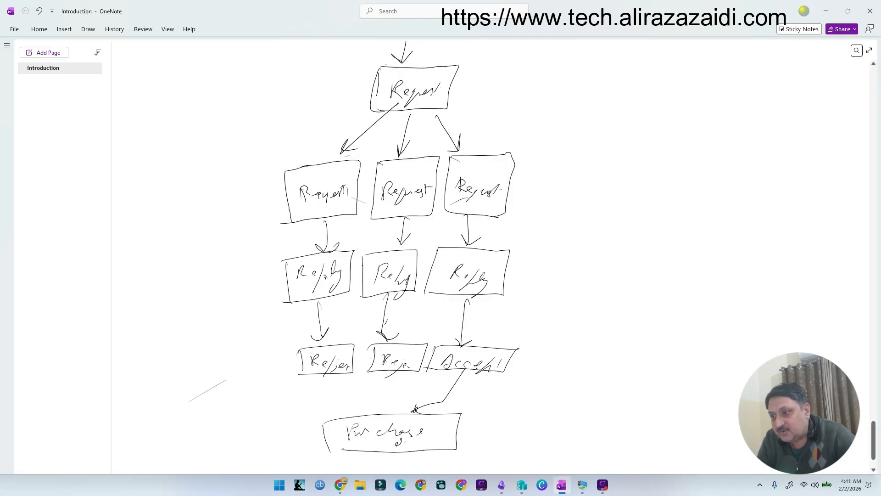
{"action": "left_click_drag", "start_coordinate": [465, 372], "coordinate": [505, 411]}
{"action": "left_click_drag", "start_coordinate": [504, 401], "coordinate": [473, 453]}
{"action": "mouse_move", "coordinate": [470, 419]}
{"action": "left_mouse_down"}
{"action": "mouse_move", "coordinate": [545, 416]}
{"action": "mouse_move", "coordinate": [586, 453]}
{"action": "mouse_move", "coordinate": [478, 458]}
{"action": "mouse_move", "coordinate": [502, 444]}
{"action": "mouse_move", "coordinate": [498, 456]}
{"action": "mouse_move", "coordinate": [592, 428]}
{"action": "left_mouse_up"}
{"action": "left_click_drag", "start_coordinate": [582, 434], "coordinate": [600, 430]}
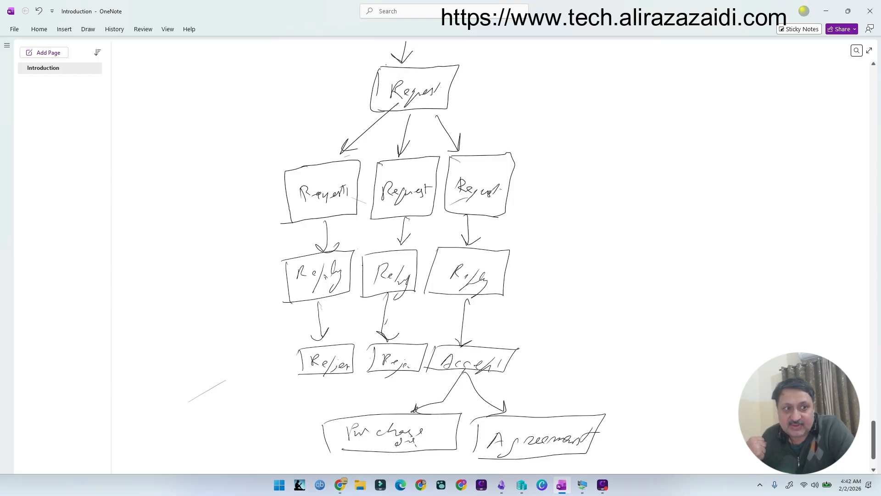
Switch to the Finance and Operations session on the virtual machine, view the installed product and platform version information, and close it.
{"action": "left_click", "coordinate": [582, 484]}
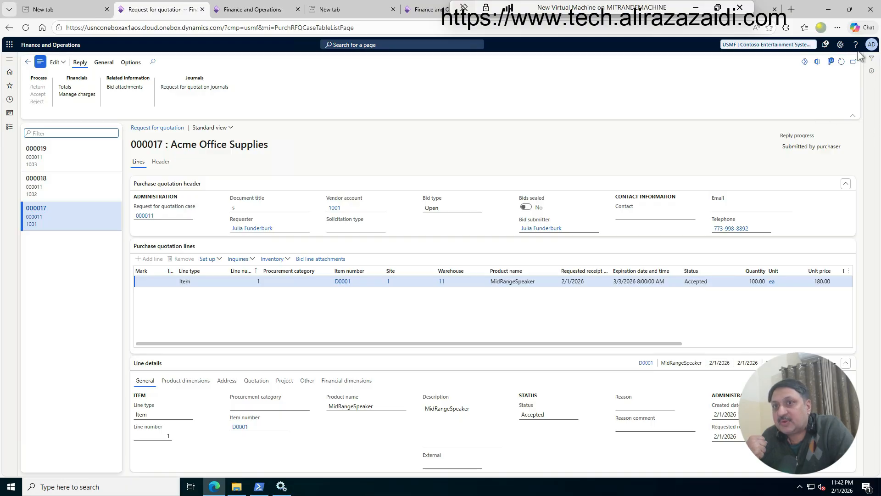
{"action": "left_click", "coordinate": [840, 44]}
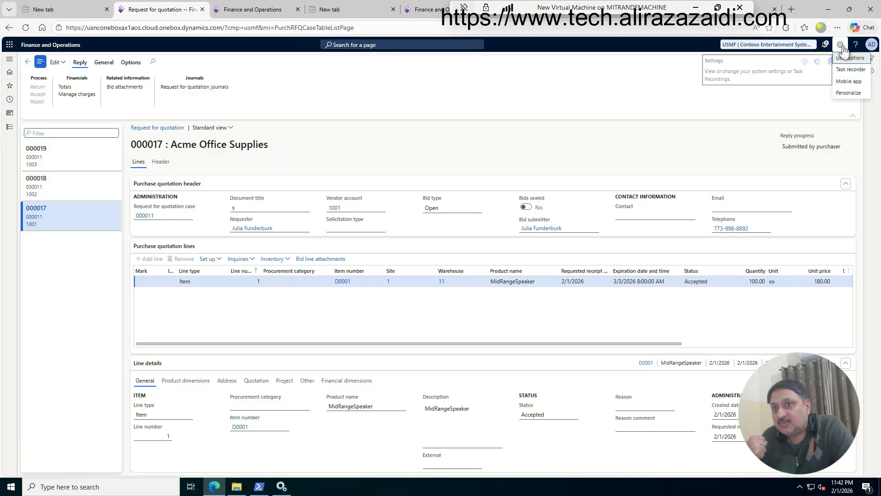
{"action": "left_click", "coordinate": [854, 45]}
{"action": "left_click", "coordinate": [855, 45]}
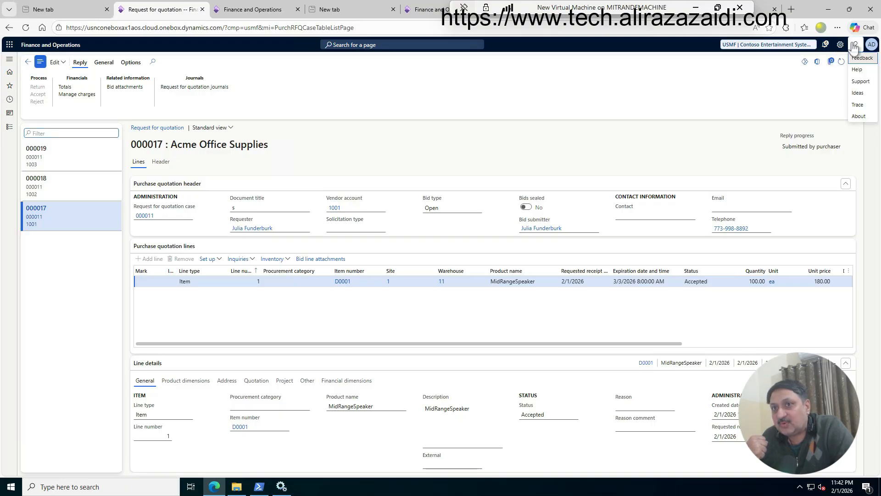
{"action": "left_click", "coordinate": [867, 120]}
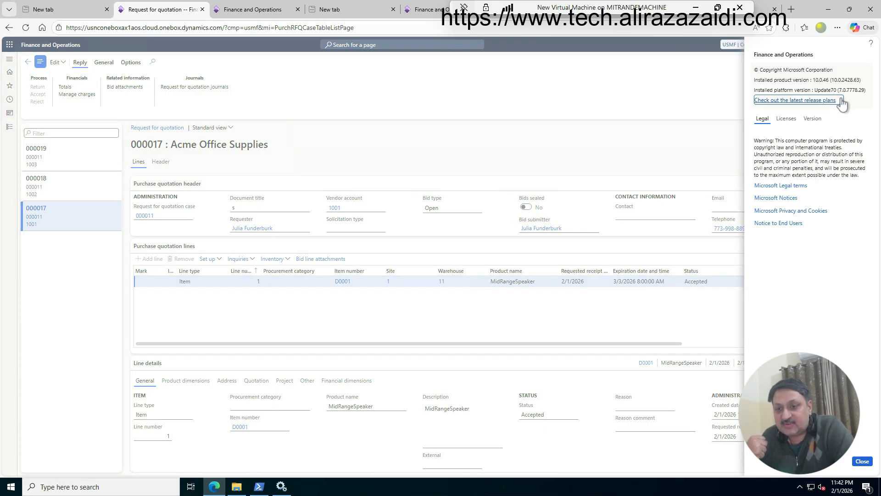
{"action": "left_click", "coordinate": [862, 460]}
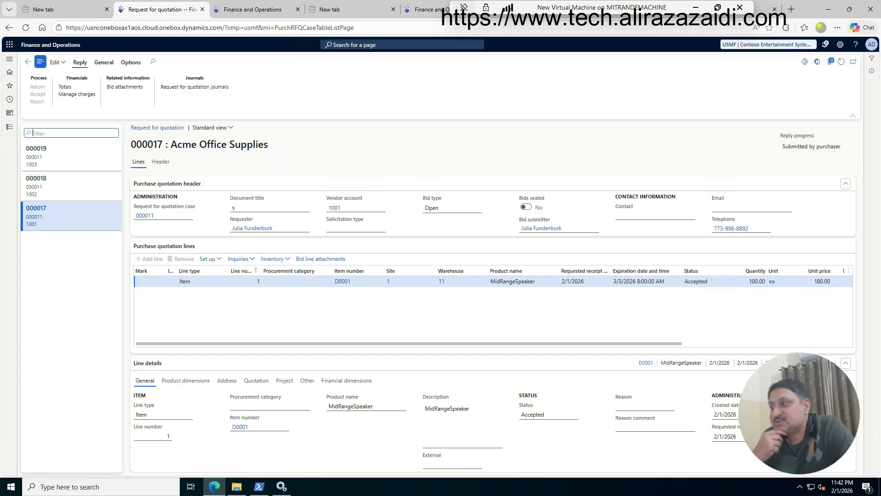
Open the list of all requests for quotations in the Procurement and sourcing module.
{"action": "left_click", "coordinate": [9, 127]}
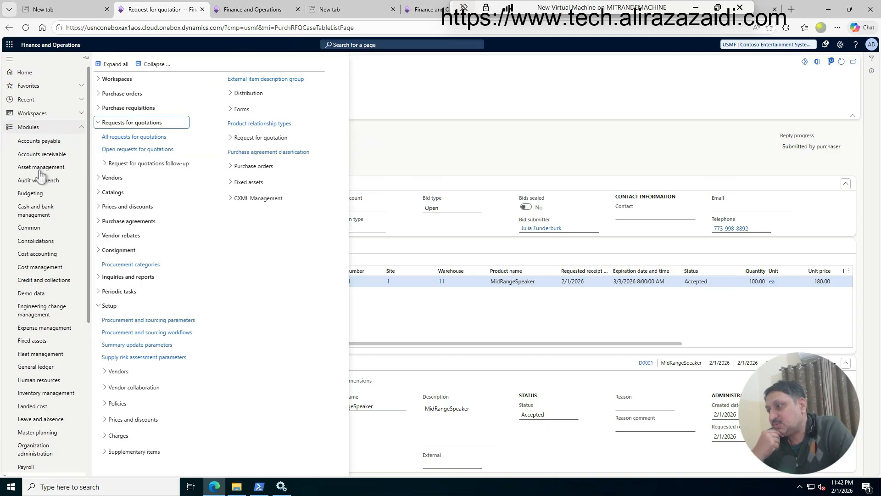
{"action": "scroll", "coordinate": [53, 225], "scroll_direction": "down", "scroll_amount": 3}
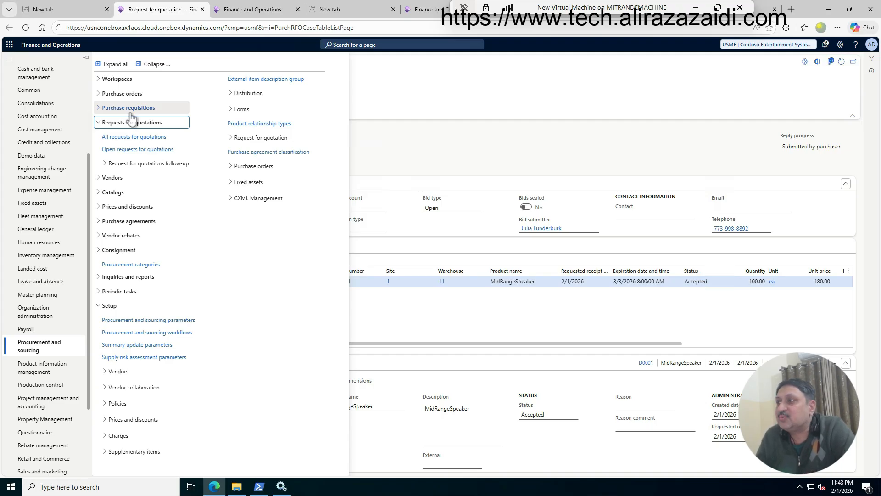
{"action": "left_click", "coordinate": [132, 140]}
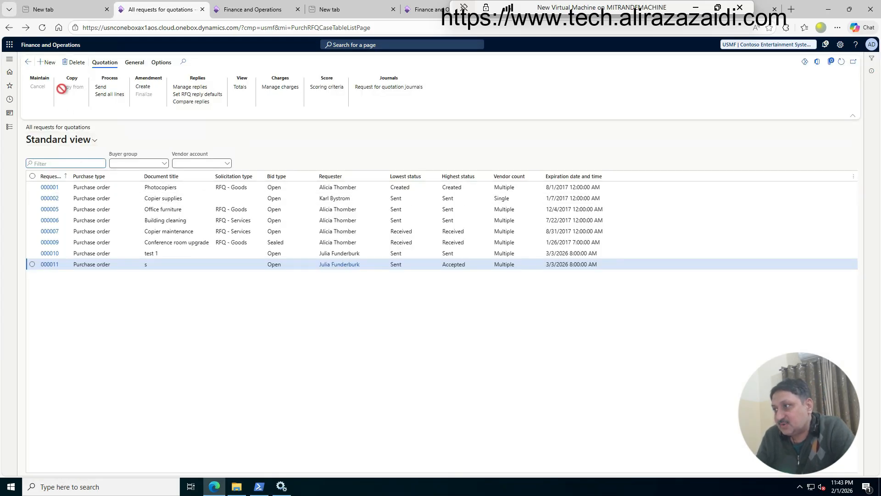
Start a new request for quotation with purchase type Purchase order and warehouse 11 (Site 1 - Raw Materials).
{"action": "left_click", "coordinate": [48, 63]}
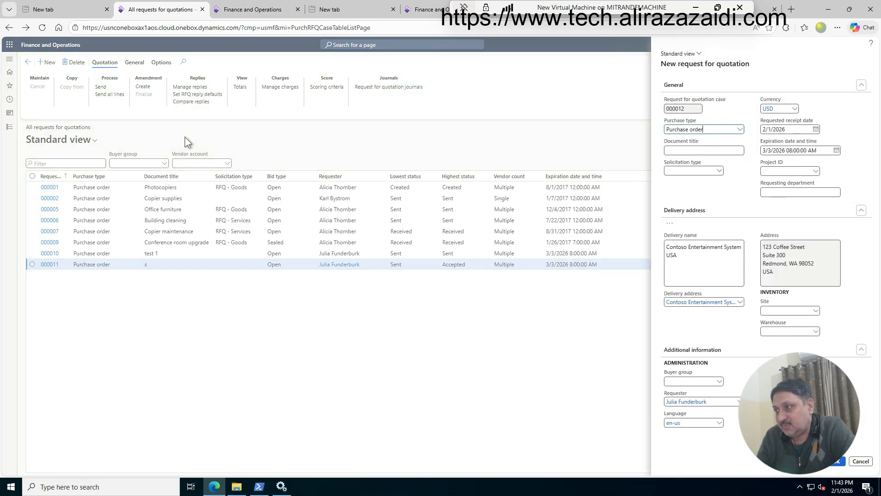
{"action": "left_click", "coordinate": [740, 131]}
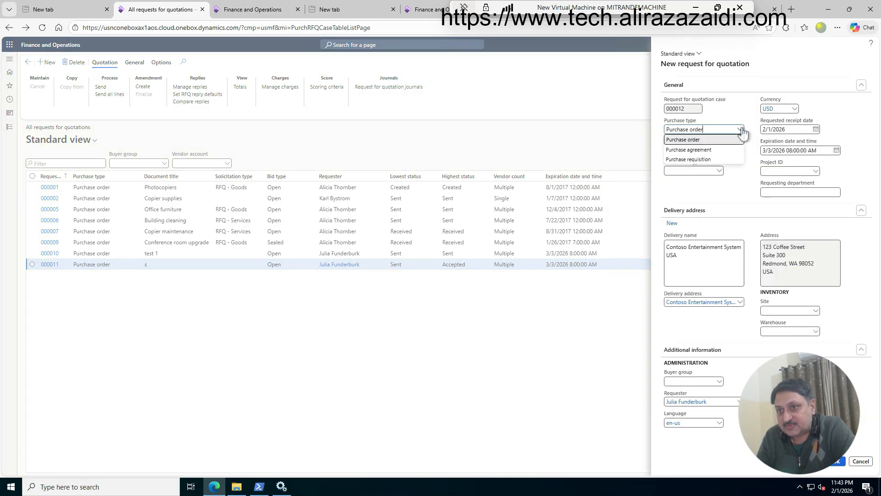
{"action": "left_click", "coordinate": [705, 141]}
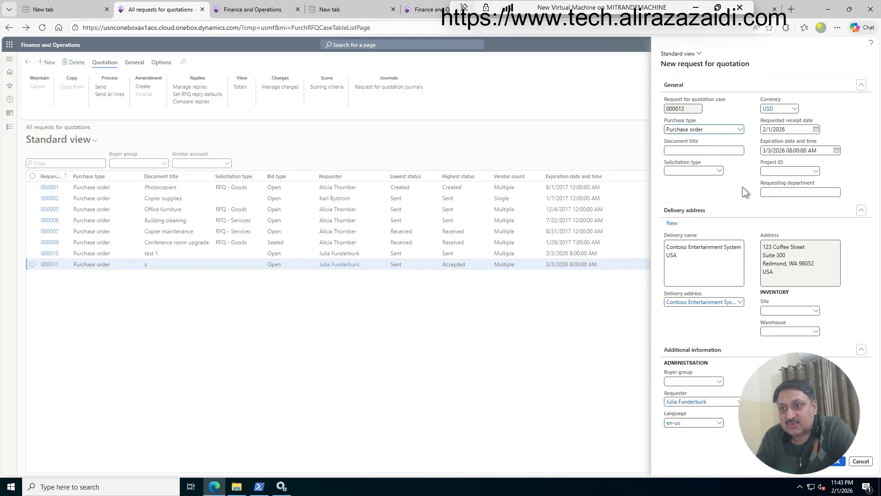
{"action": "left_click", "coordinate": [816, 331]}
{"action": "type", "text": "11"}
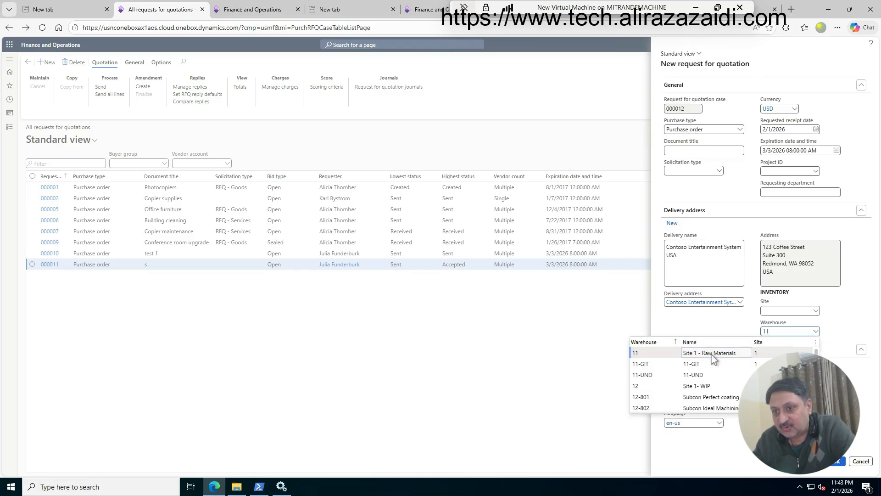
{"action": "left_click", "coordinate": [635, 354]}
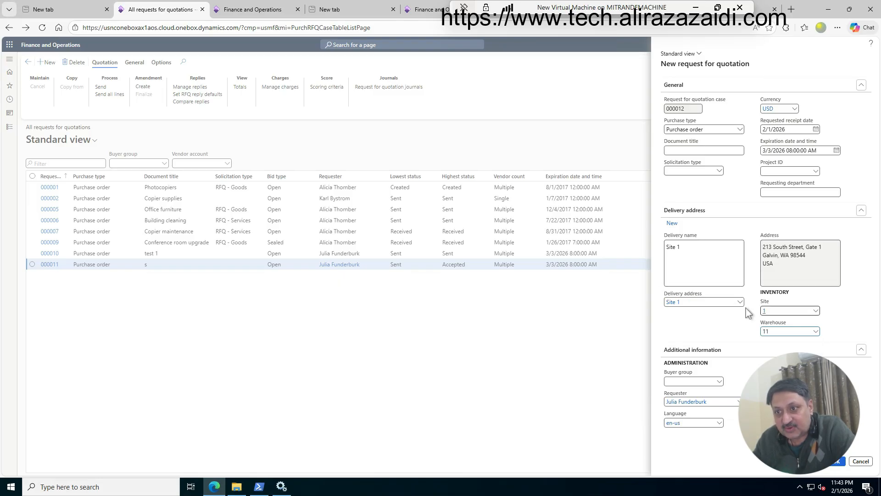
Check the requested receipt date in its calendar and confirm creation of the new request for quotation.
{"action": "mouse_move", "coordinate": [672, 301]}
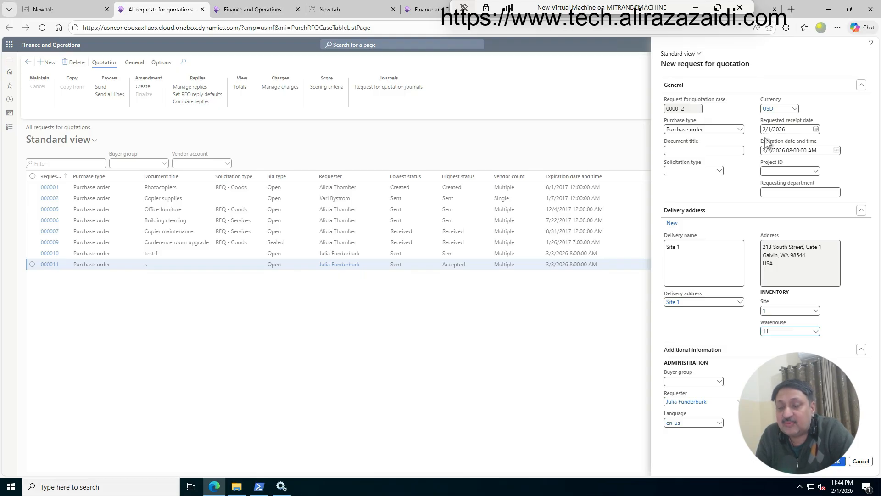
{"action": "left_click", "coordinate": [816, 130]}
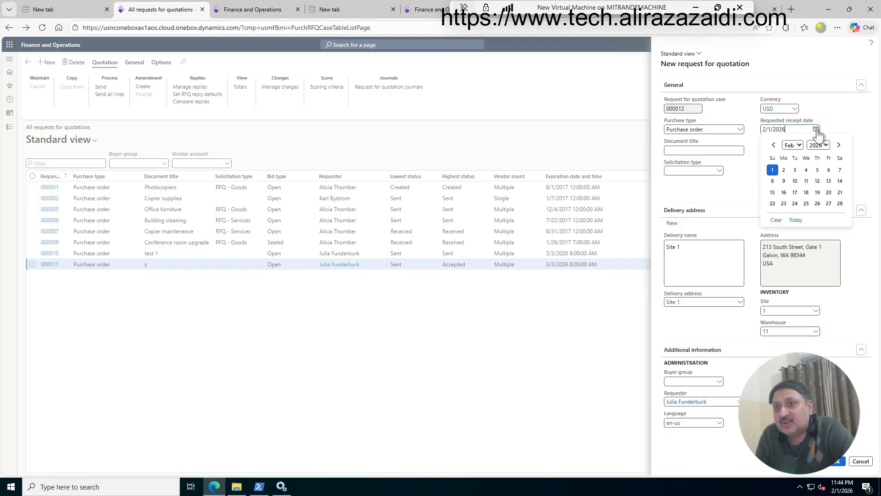
{"action": "left_click", "coordinate": [826, 107]}
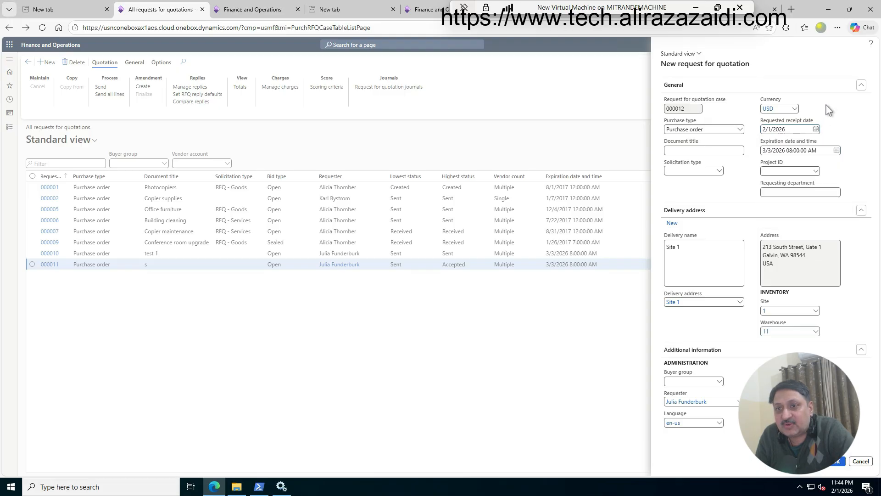
{"action": "left_click", "coordinate": [839, 464]}
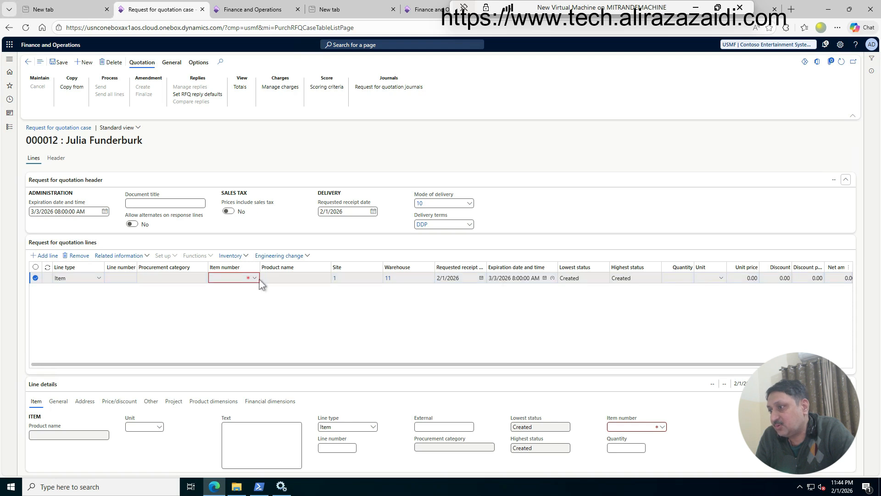
Choose item D0001 (MidRangeSpeaker) as the item of the first request for quotation line.
{"action": "left_click", "coordinate": [254, 278]}
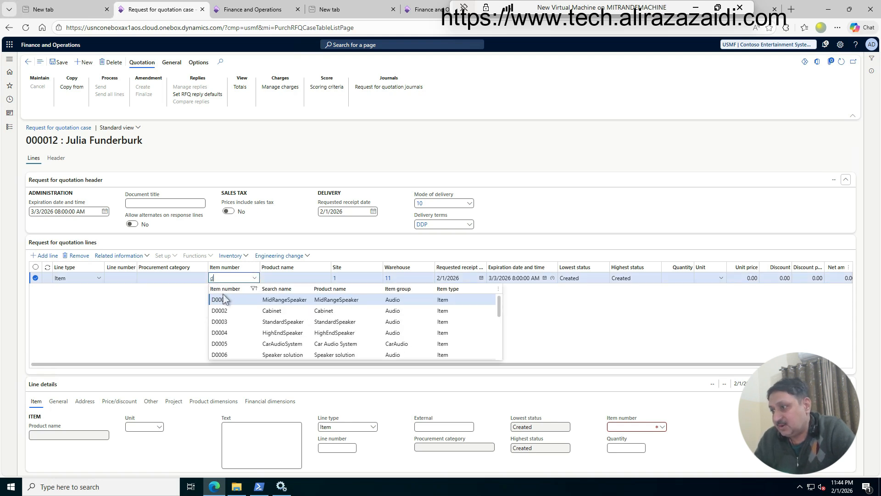
{"action": "left_click", "coordinate": [226, 301]}
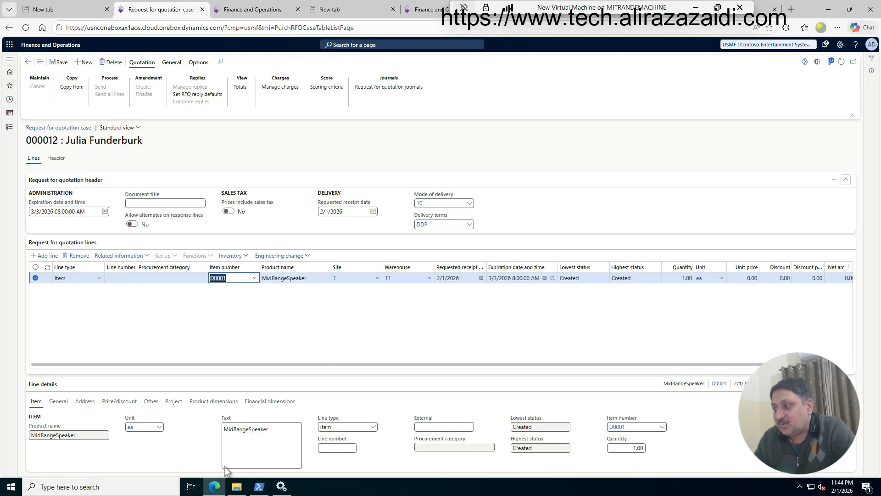
{"action": "left_click", "coordinate": [265, 442]}
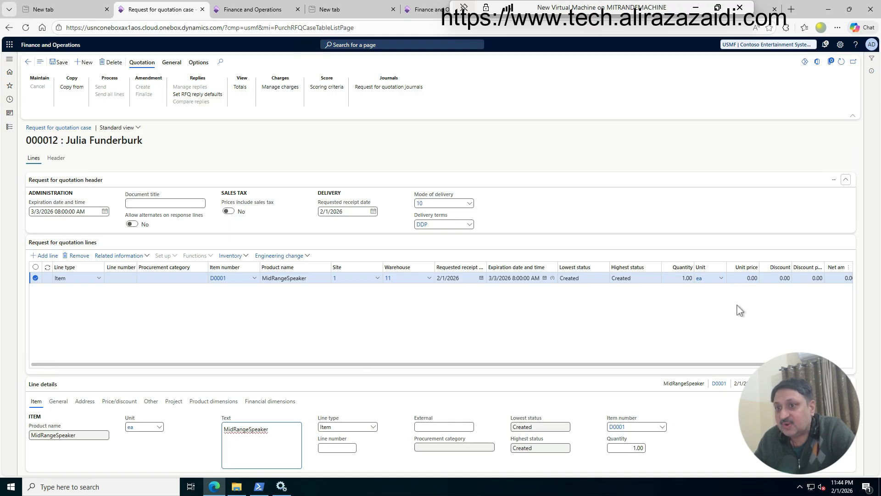
Set the MidRangeSpeaker line's quantity to 100 and its unit price to 200.
{"action": "left_click", "coordinate": [683, 278]}
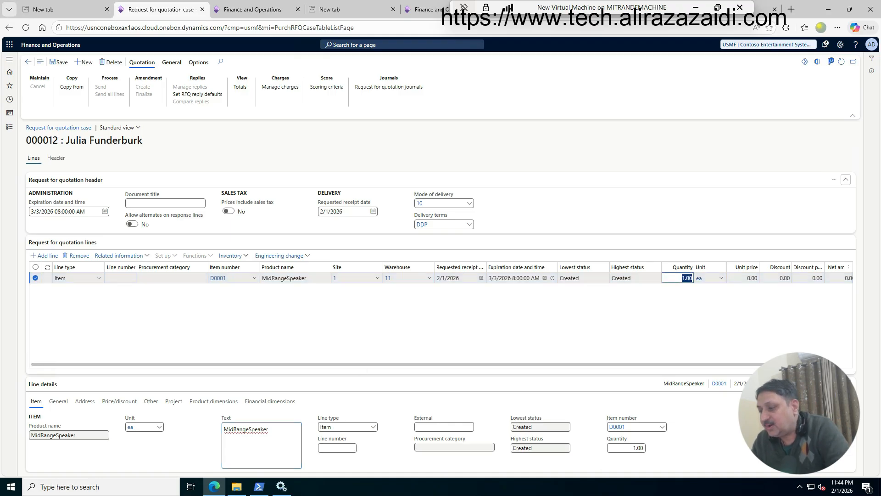
{"action": "type", "text": "100"}
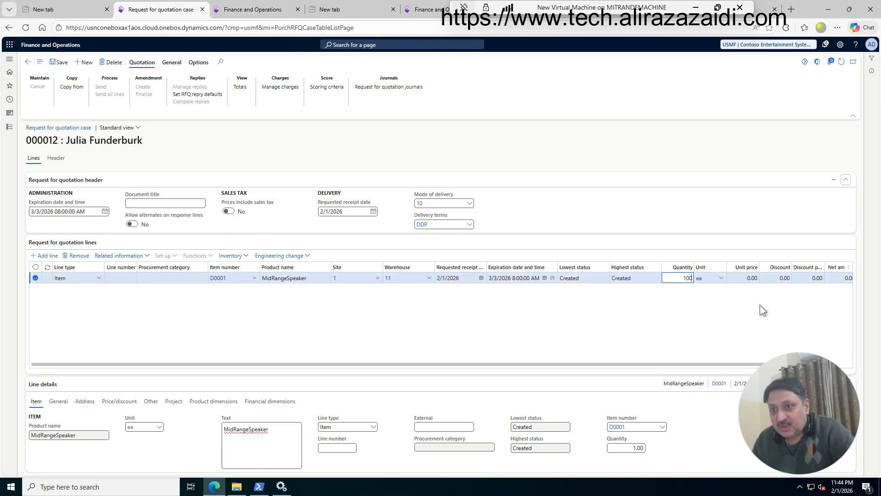
{"action": "key", "text": "Tab"}
{"action": "key", "text": "Tab"}
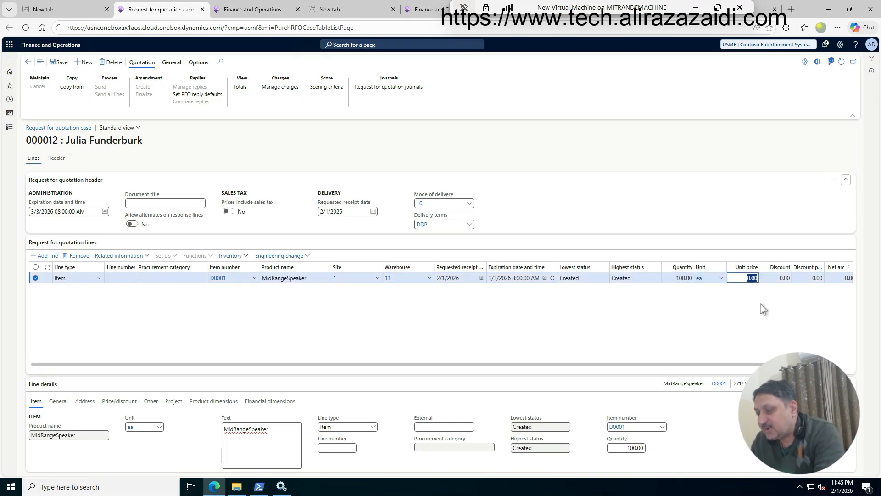
{"action": "type", "text": "200"}
{"action": "key", "text": "Tab"}
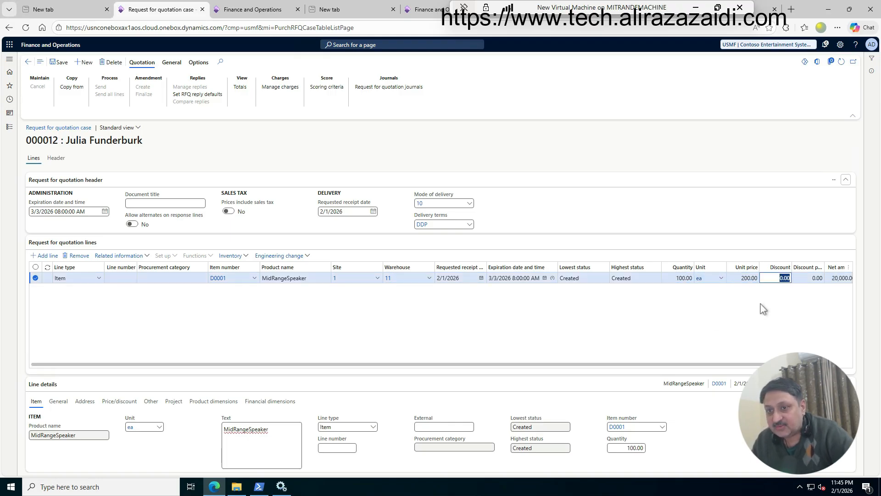
Set the discount percentage of the MidRangeSpeaker line to 2.
{"action": "left_click_drag", "start_coordinate": [722, 364], "coordinate": [793, 364]}
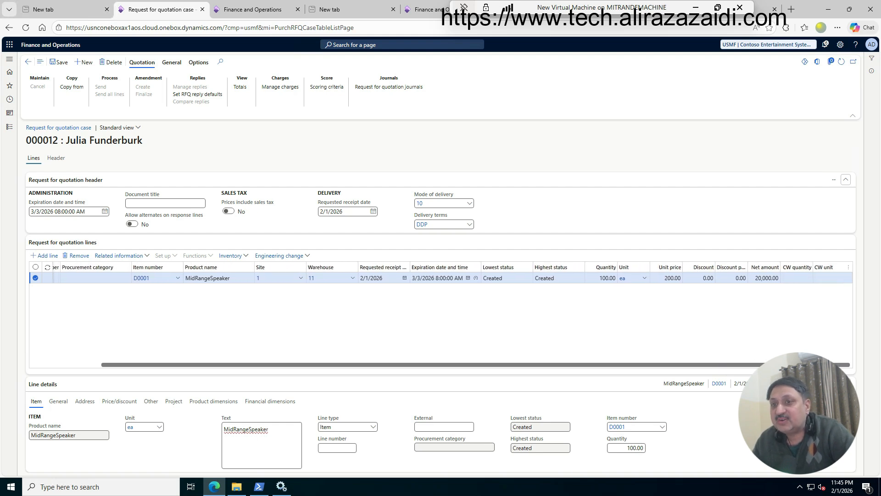
{"action": "left_click", "coordinate": [731, 278]}
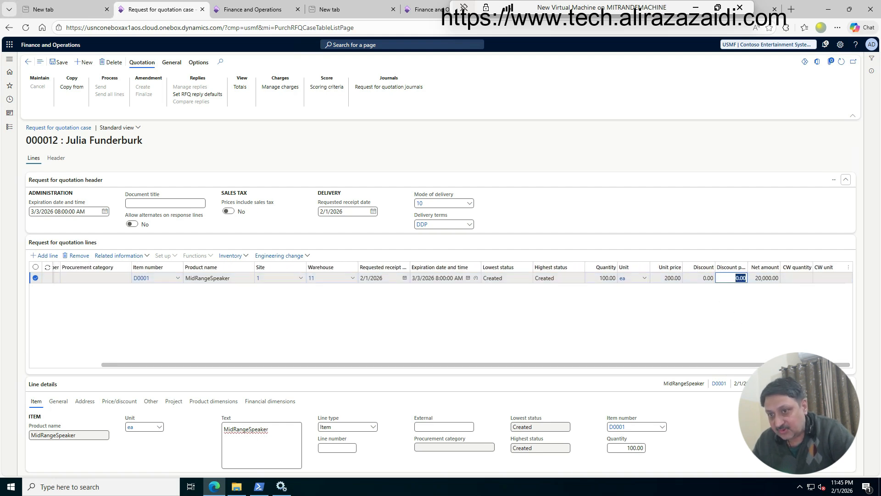
{"action": "type", "text": "2"}
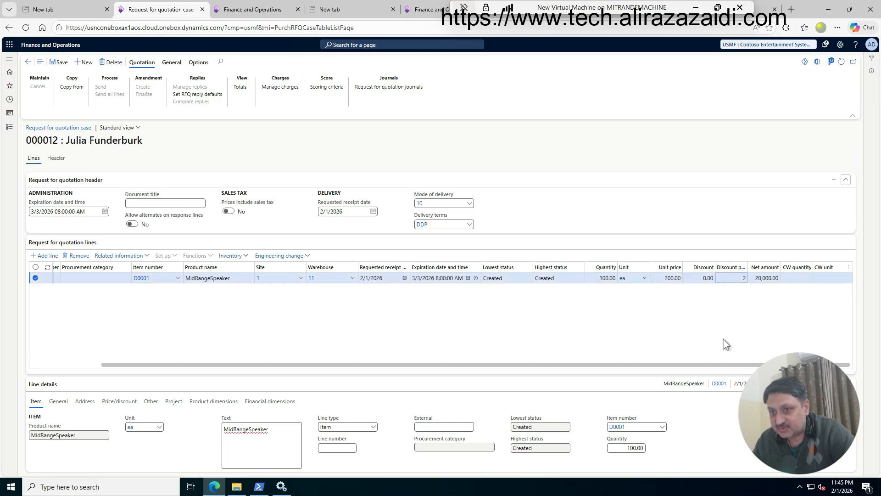
{"action": "left_click_drag", "start_coordinate": [695, 365], "coordinate": [440, 365]}
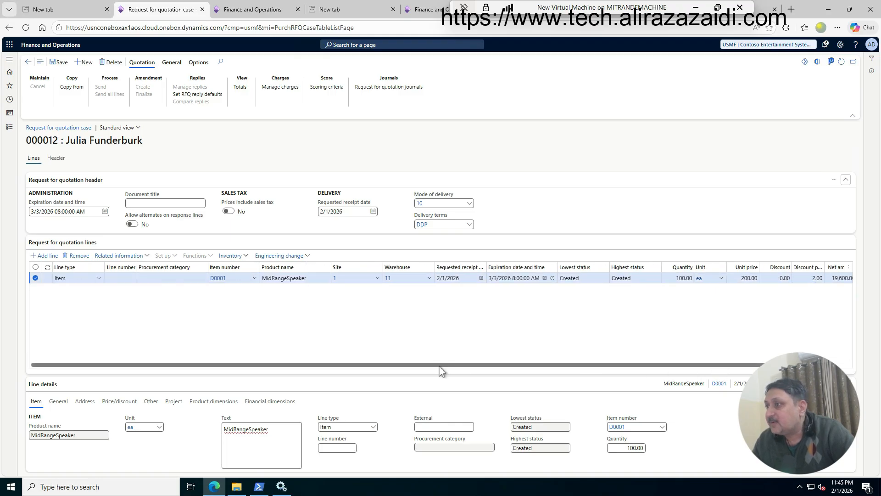
Examine the line's general, other, product dimension and financial dimension details, and the available inventory functions.
{"action": "left_click", "coordinate": [110, 403]}
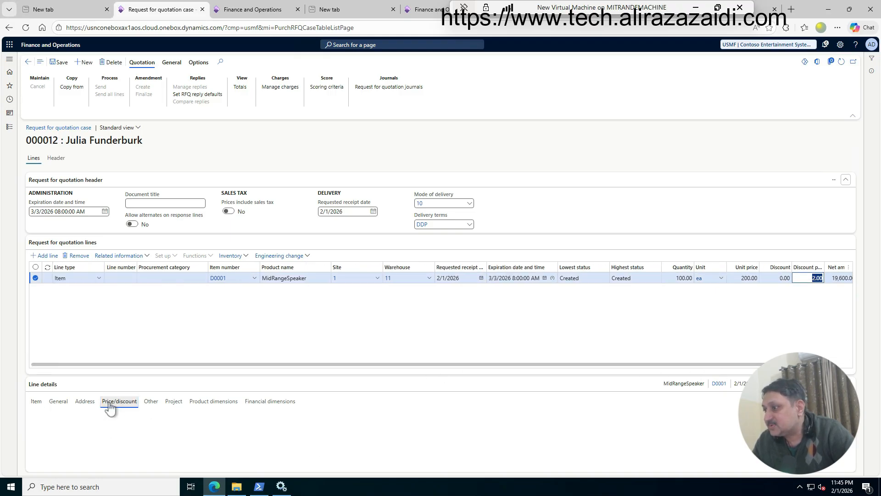
{"action": "left_click", "coordinate": [86, 404]}
{"action": "left_click", "coordinate": [60, 405]}
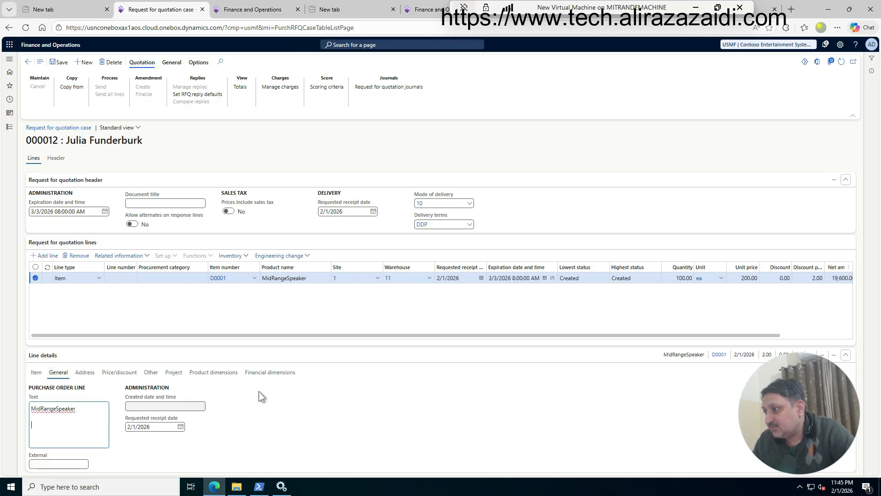
{"action": "left_click", "coordinate": [153, 373]}
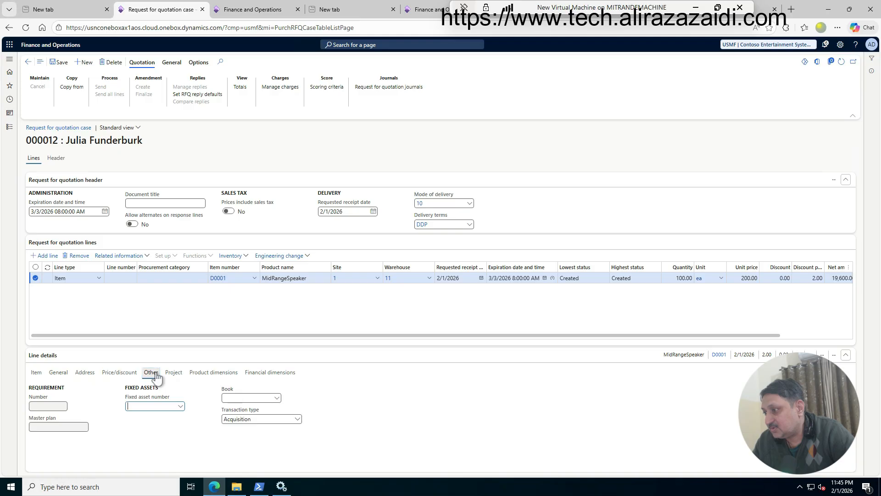
{"action": "left_click", "coordinate": [200, 378]}
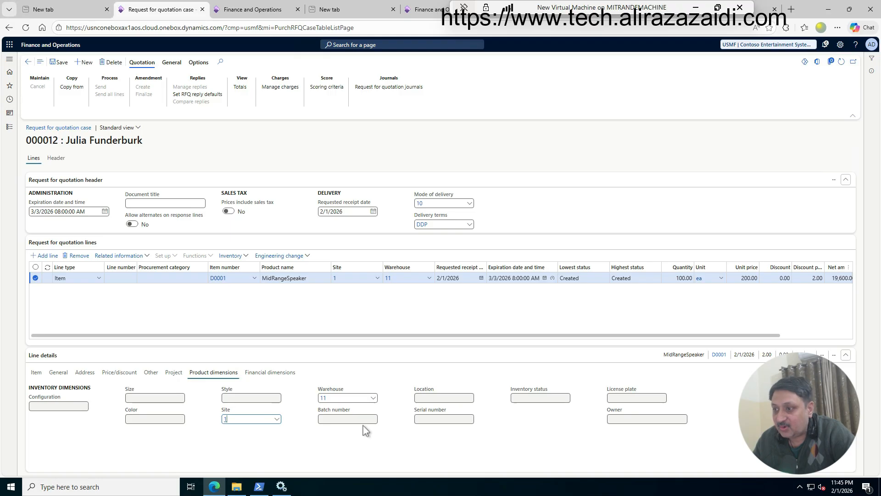
{"action": "left_click", "coordinate": [277, 377]}
{"action": "scroll", "coordinate": [294, 410], "scroll_direction": "down", "scroll_amount": 1}
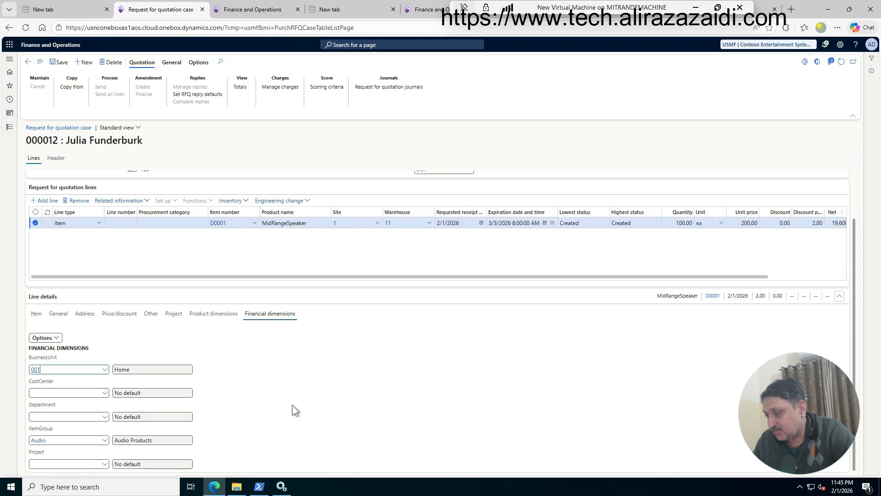
{"action": "scroll", "coordinate": [295, 410], "scroll_direction": "up", "scroll_amount": 1}
{"action": "scroll", "coordinate": [295, 410], "scroll_direction": "down", "scroll_amount": 1}
{"action": "scroll", "coordinate": [295, 411], "scroll_direction": "up", "scroll_amount": 2}
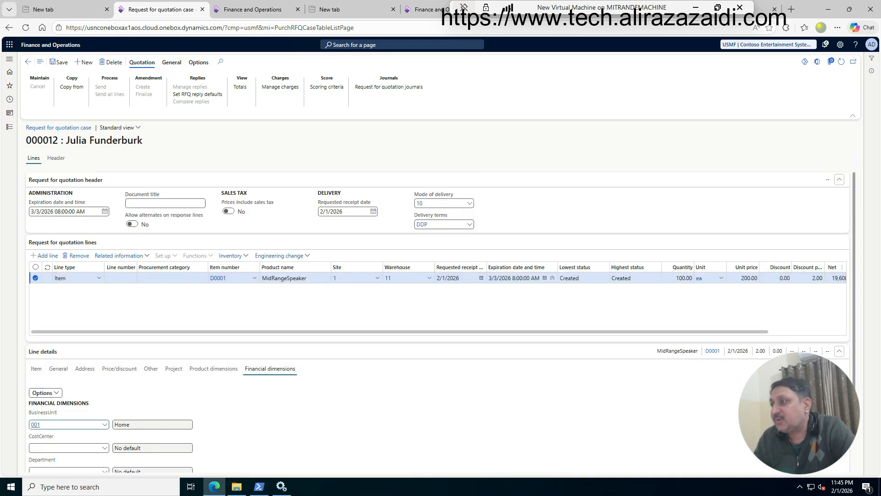
{"action": "left_click", "coordinate": [243, 264]}
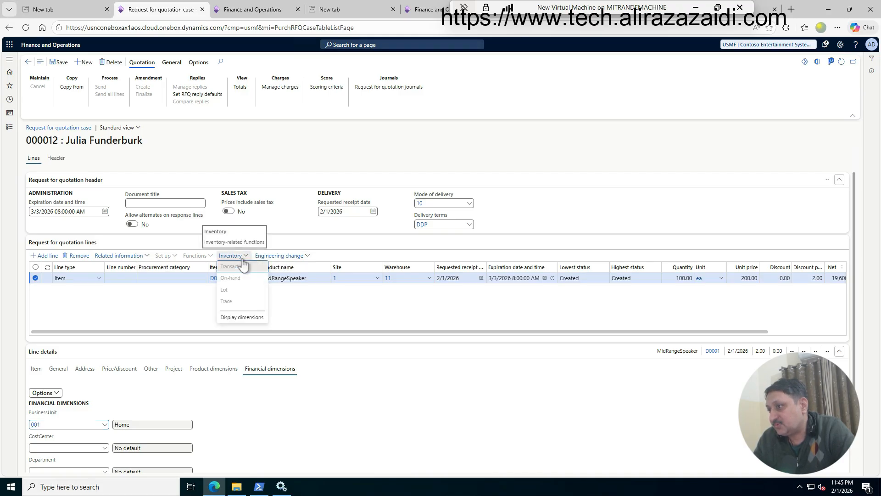
{"action": "left_click", "coordinate": [363, 278]}
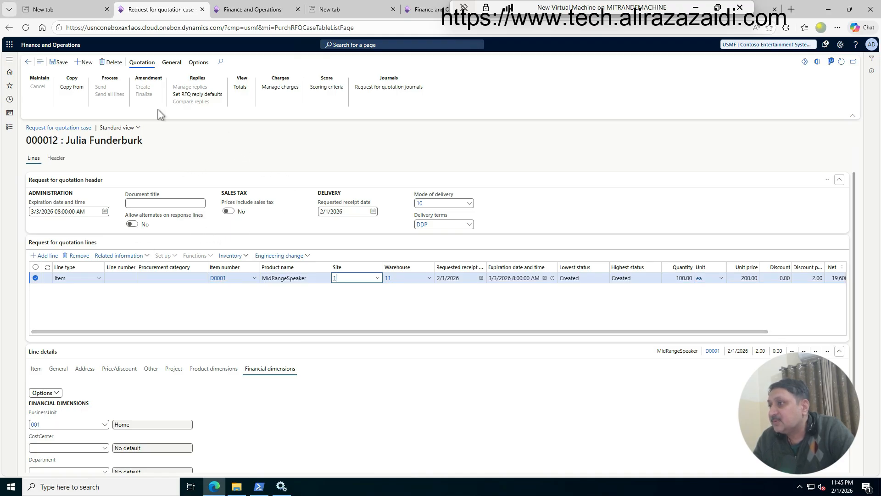
Open the request for quotation's header and review its general fields, the mode of delivery options, the vendor section and the delivery address.
{"action": "left_click", "coordinate": [57, 161]}
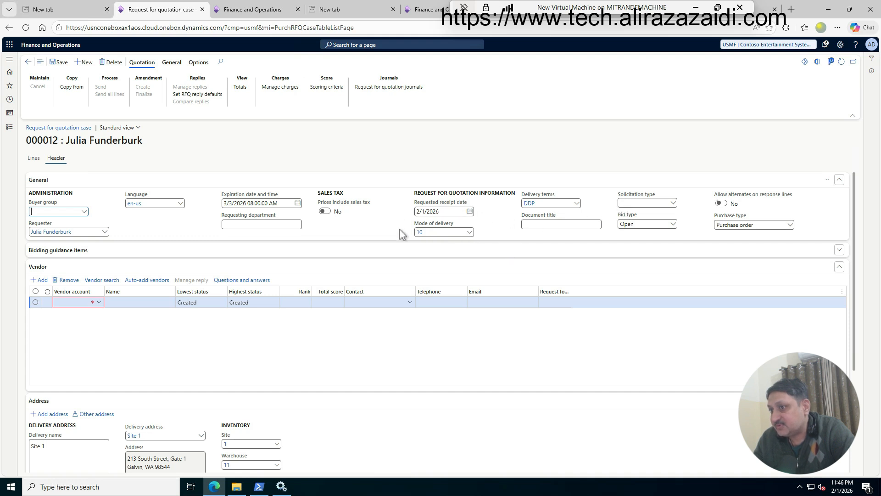
{"action": "left_click", "coordinate": [469, 232]}
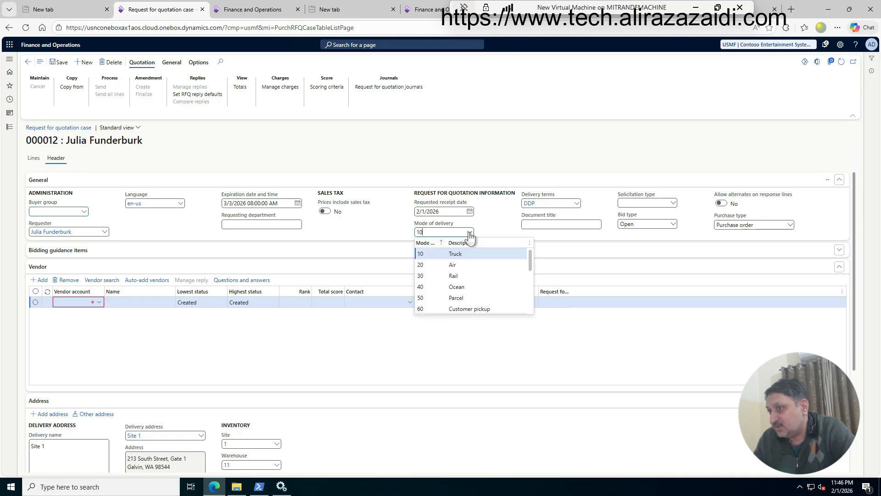
{"action": "left_click", "coordinate": [498, 219]}
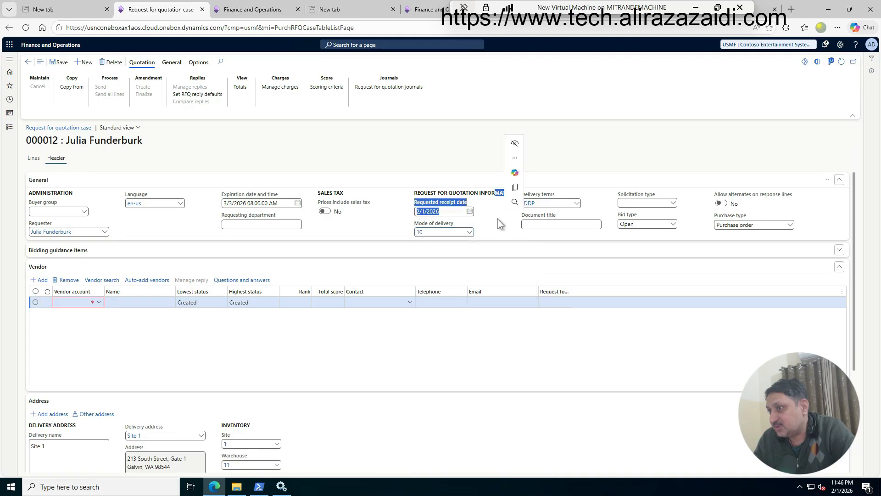
{"action": "left_click", "coordinate": [259, 223]}
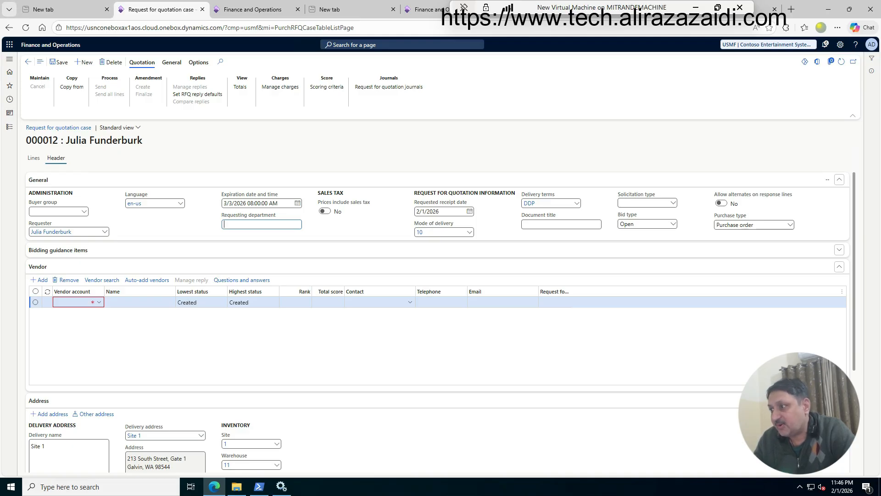
{"action": "scroll", "coordinate": [131, 316], "scroll_direction": "down", "scroll_amount": 2}
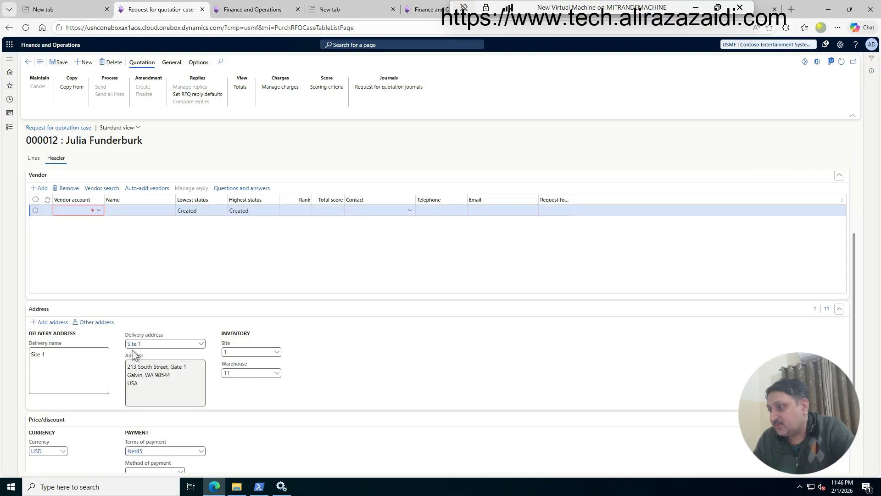
{"action": "scroll", "coordinate": [277, 354], "scroll_direction": "down", "scroll_amount": 1}
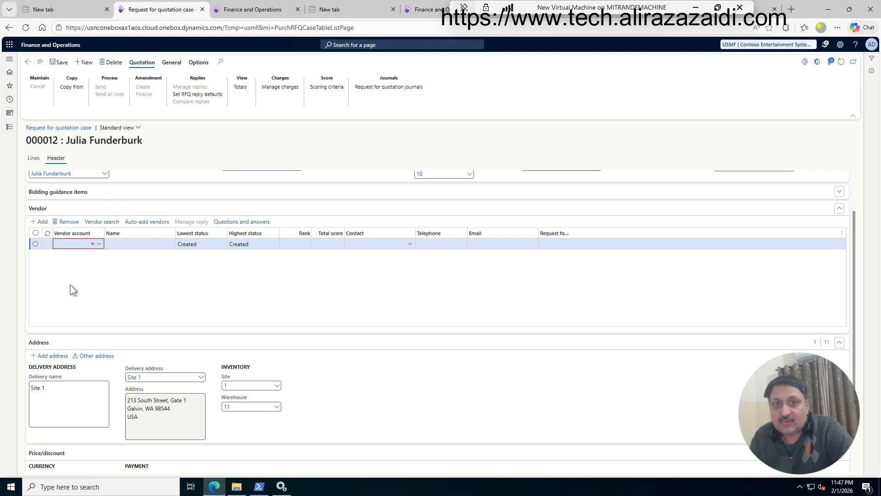
Assign Acme Office Supplies as the first vendor in the header and check which contacts are available for it.
{"action": "left_click", "coordinate": [101, 245]}
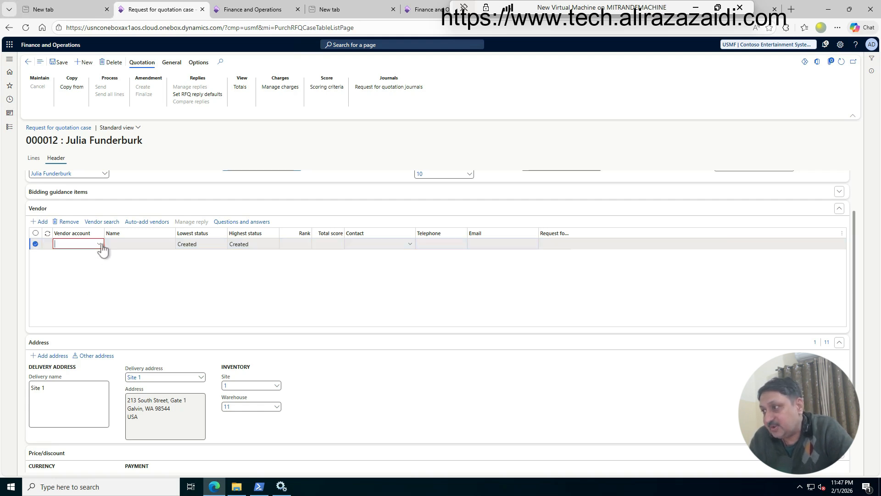
{"action": "left_click", "coordinate": [101, 245]}
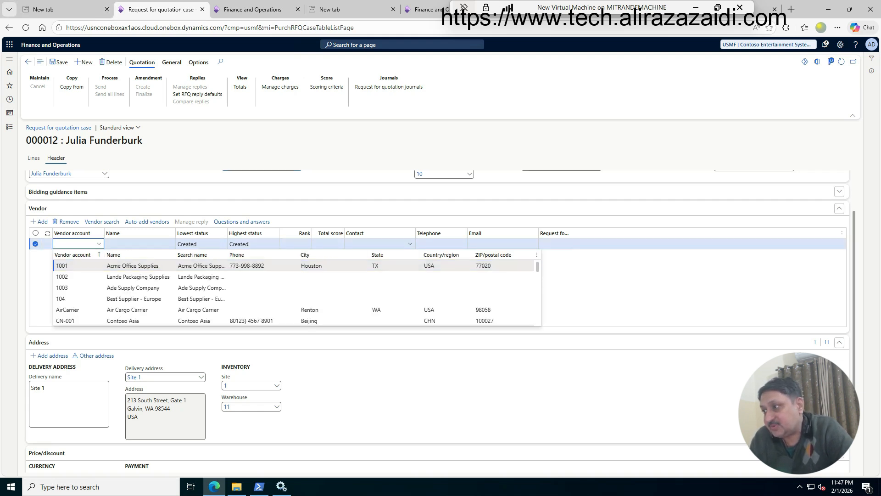
{"action": "left_click", "coordinate": [78, 267]}
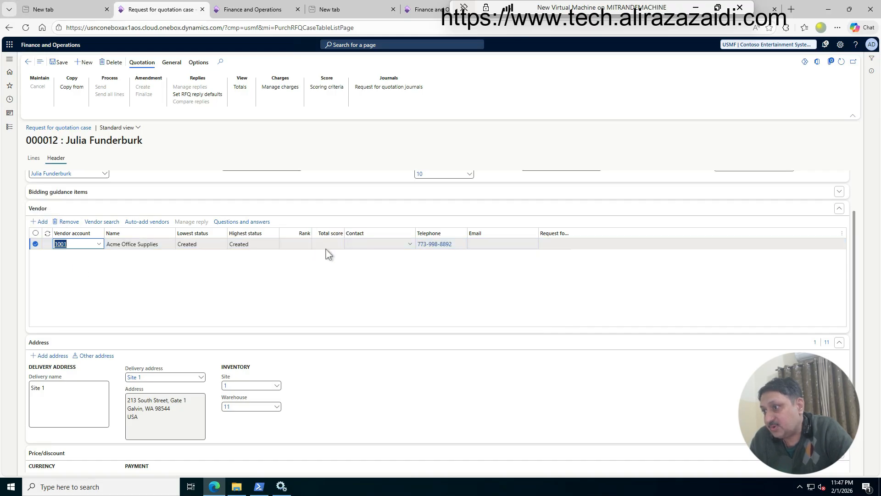
{"action": "left_click", "coordinate": [411, 250]}
{"action": "left_click", "coordinate": [411, 246]}
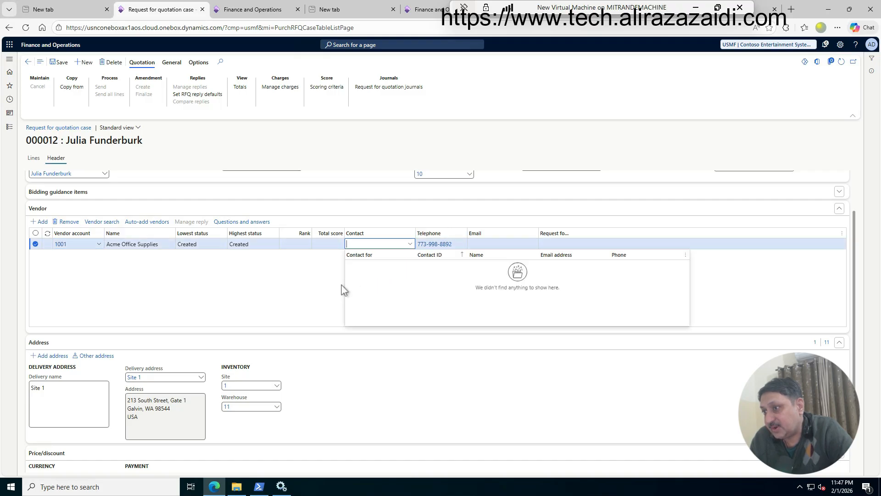
{"action": "left_click", "coordinate": [305, 290]}
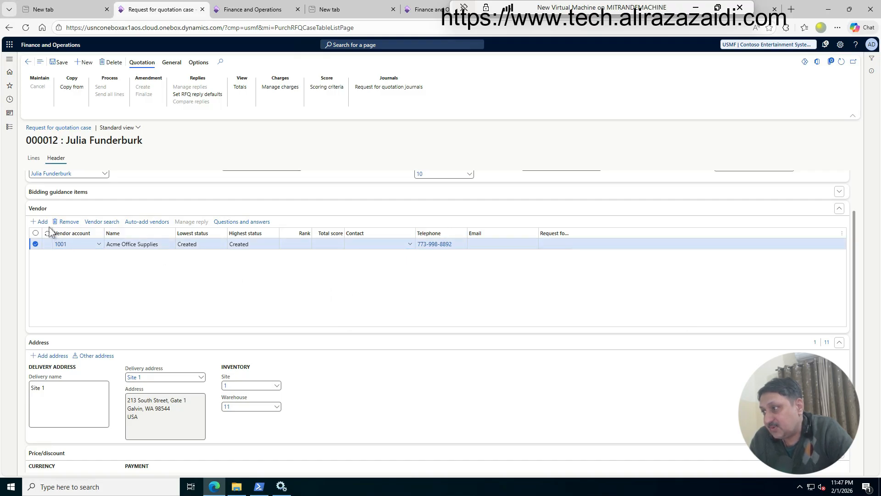
Add Lande Packaging Supplies and Ade Supply Company as further vendors on the request for quotation.
{"action": "key", "text": "alt+n"}
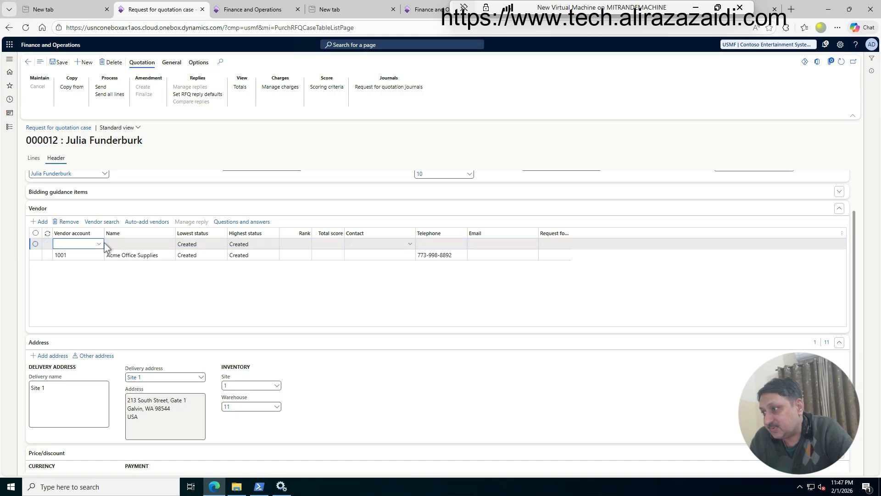
{"action": "left_click", "coordinate": [100, 246]}
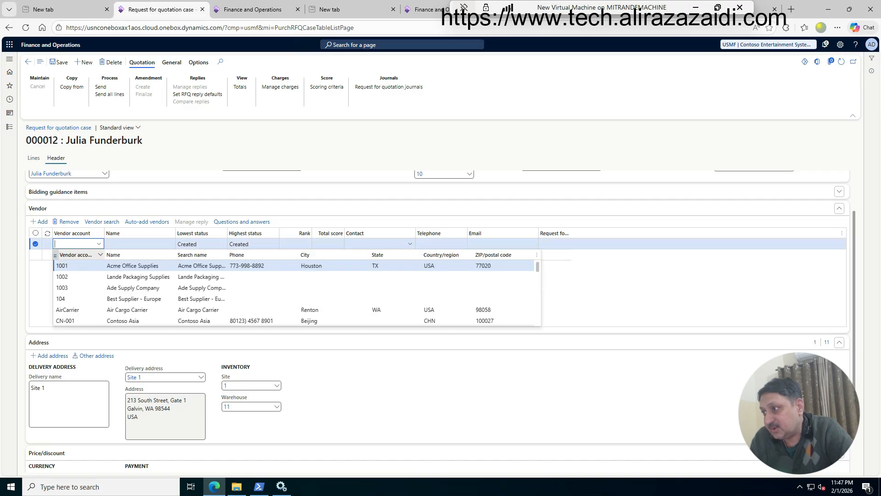
{"action": "key", "text": "Escape"}
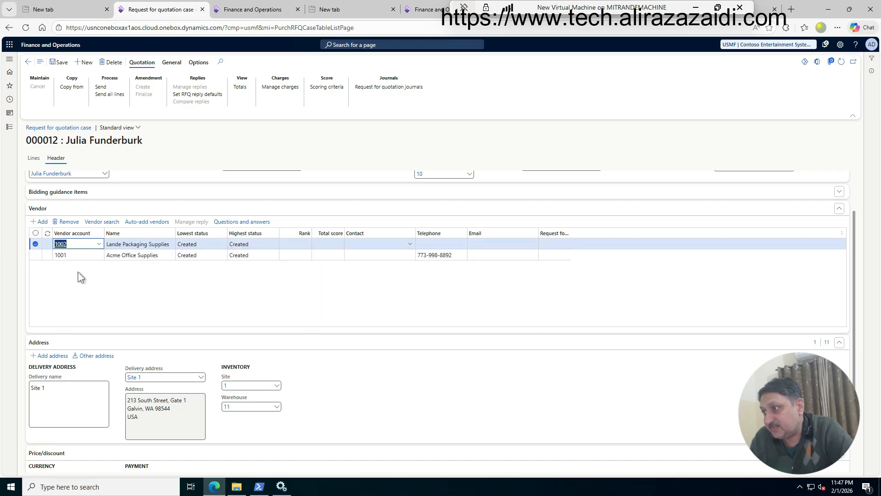
{"action": "left_click", "coordinate": [45, 223]}
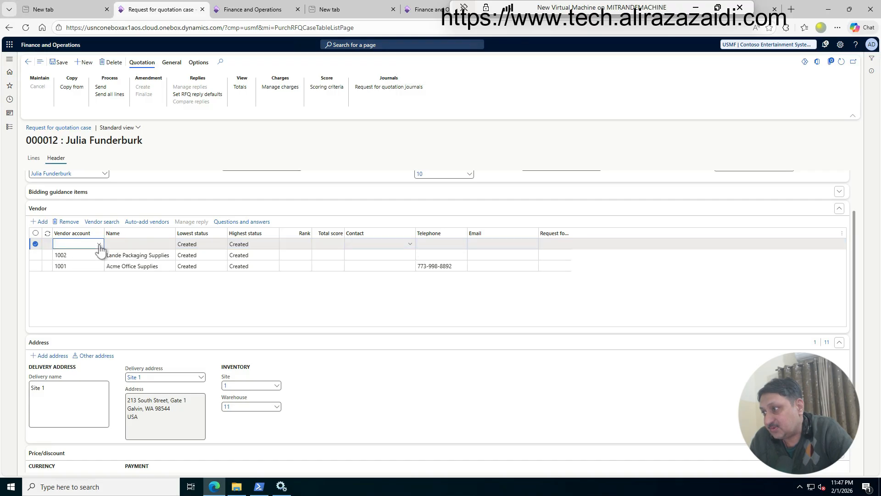
{"action": "left_click", "coordinate": [100, 245]}
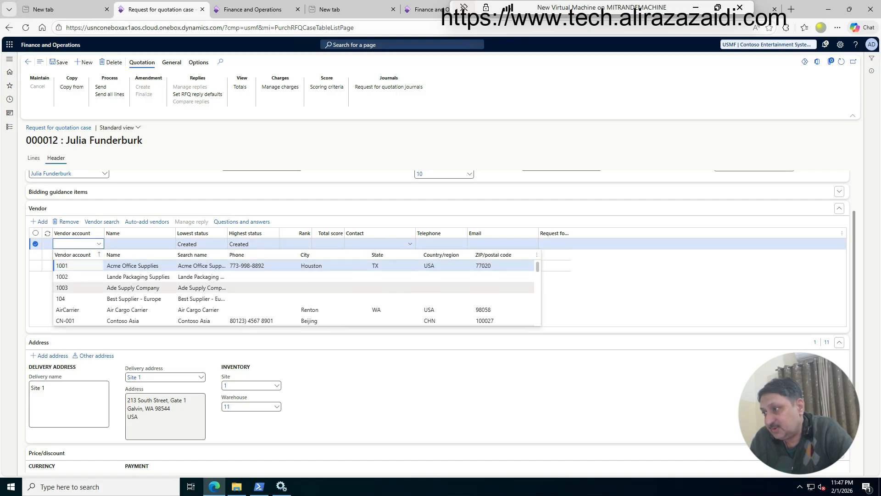
{"action": "left_click", "coordinate": [68, 290]}
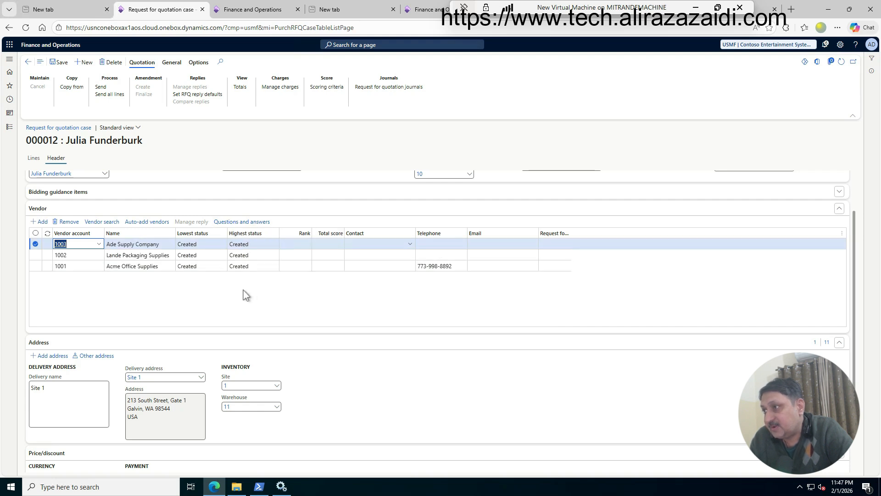
Send the request for quotation to all three vendors and check its request for quotation journals.
{"action": "left_click", "coordinate": [101, 89]}
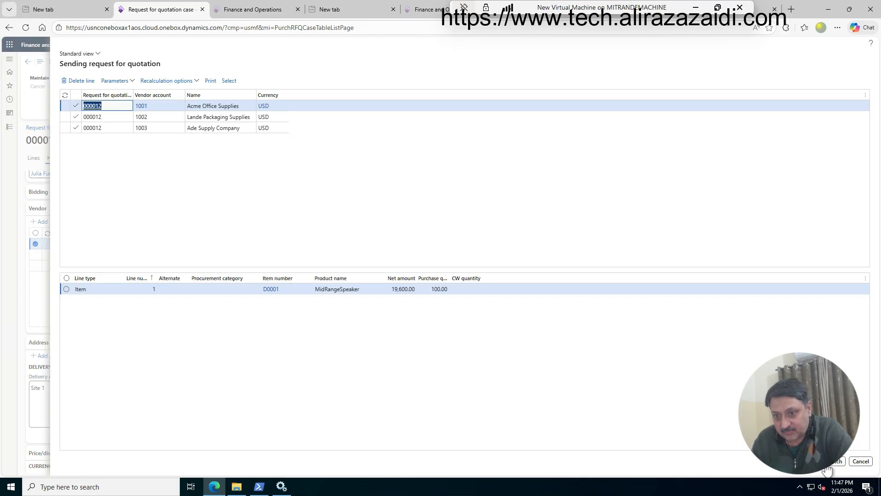
{"action": "left_click", "coordinate": [813, 463]}
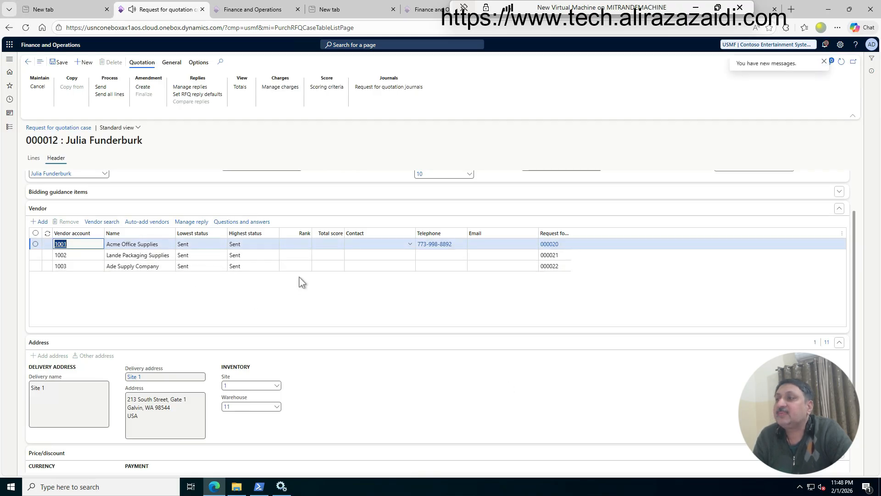
{"action": "left_click", "coordinate": [404, 88]}
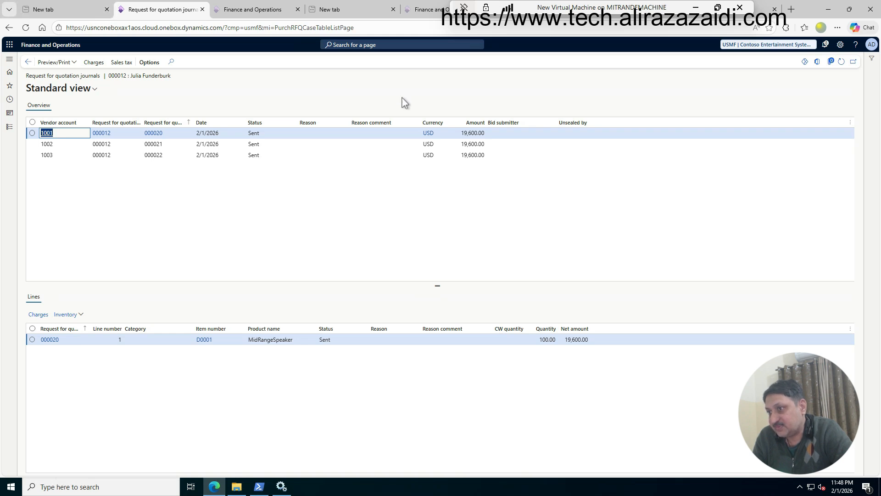
{"action": "left_click", "coordinate": [28, 63]}
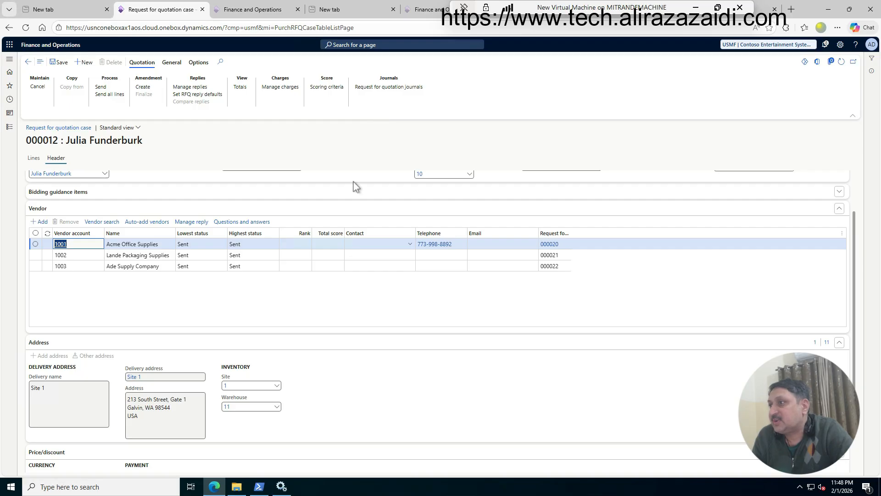
Open reply management for the case and look through the quotations of Acme Office Supplies, Lande Packaging Supplies and Ade Supply Company.
{"action": "left_click", "coordinate": [183, 88]}
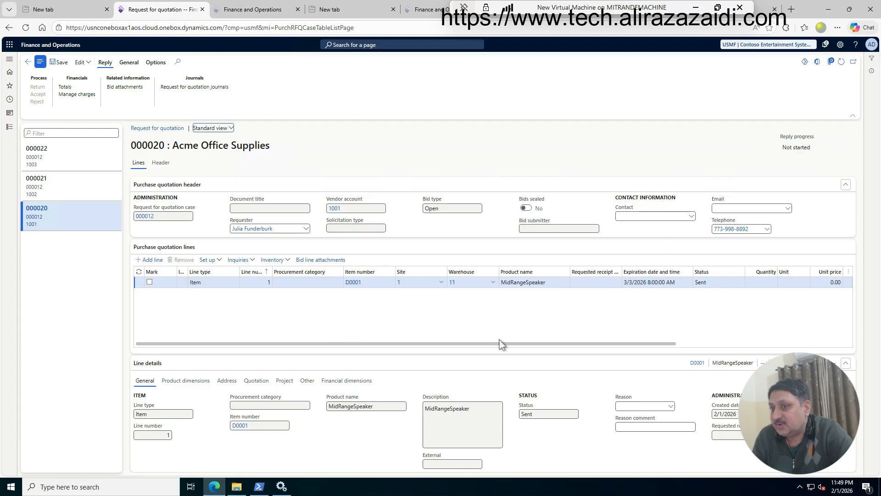
{"action": "left_click", "coordinate": [69, 184]}
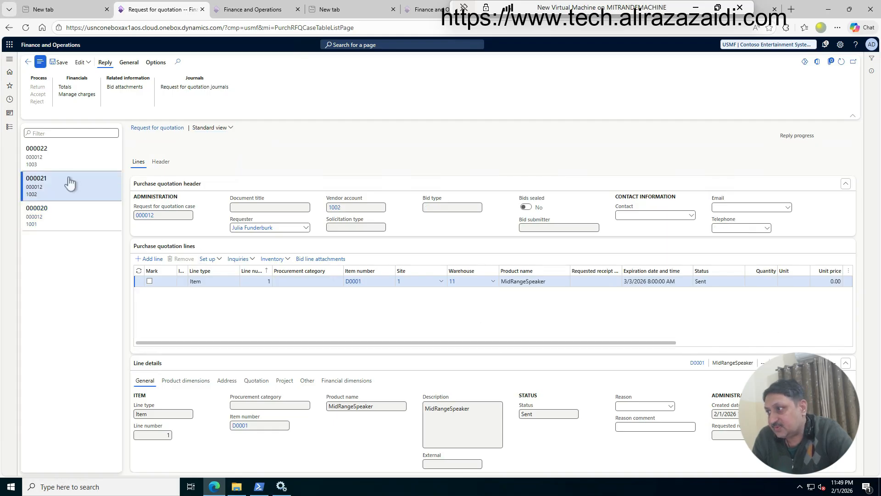
{"action": "left_click", "coordinate": [69, 156]}
{"action": "left_click", "coordinate": [64, 183]}
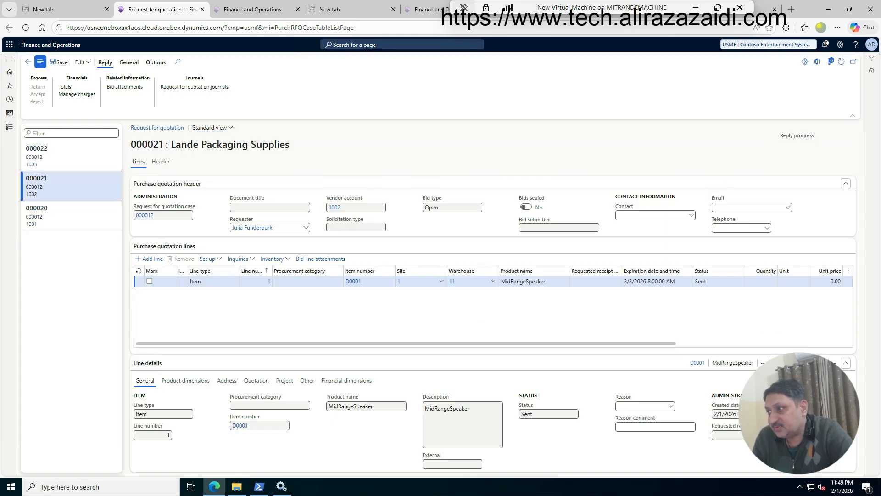
{"action": "left_click", "coordinate": [64, 158]}
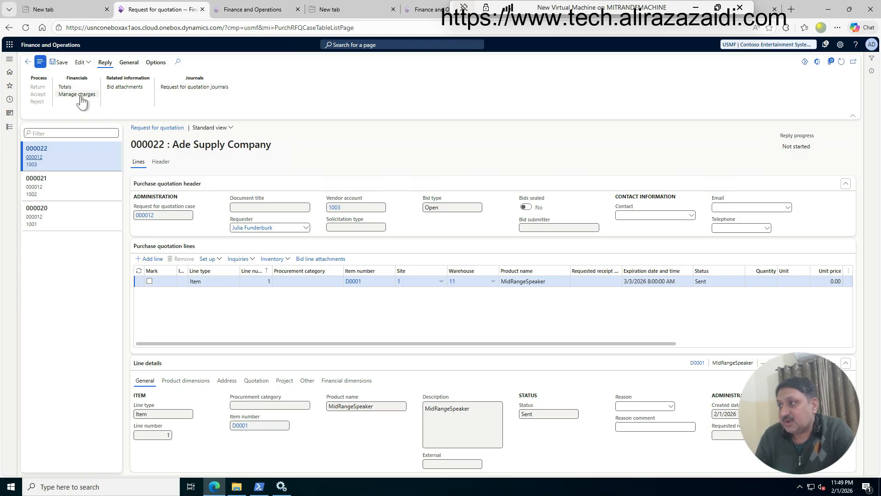
Open the RFQ reply of Ade Supply Company for editing, accepting that the vendor can no longer make updates.
{"action": "left_click", "coordinate": [132, 65]}
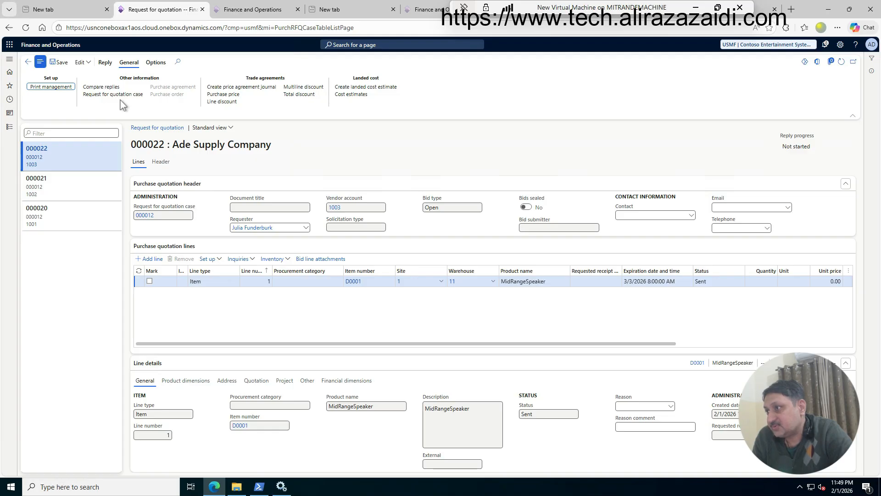
{"action": "left_click", "coordinate": [80, 62]}
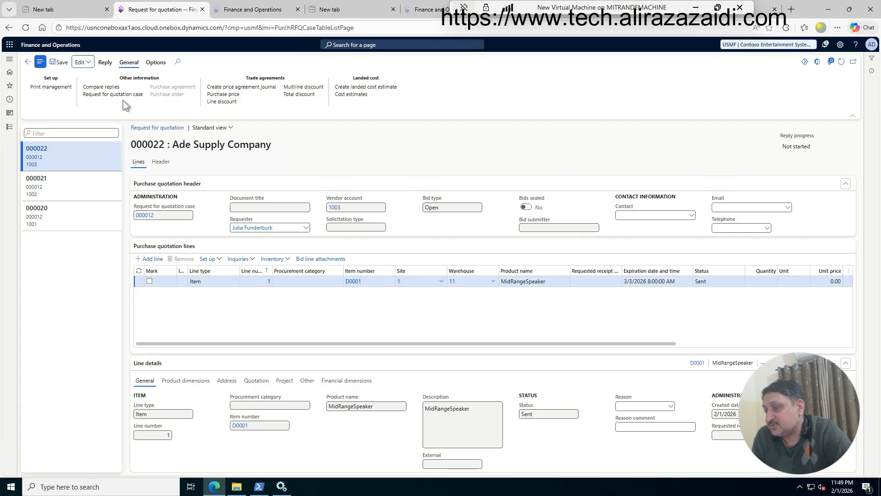
{"action": "left_click", "coordinate": [81, 62]}
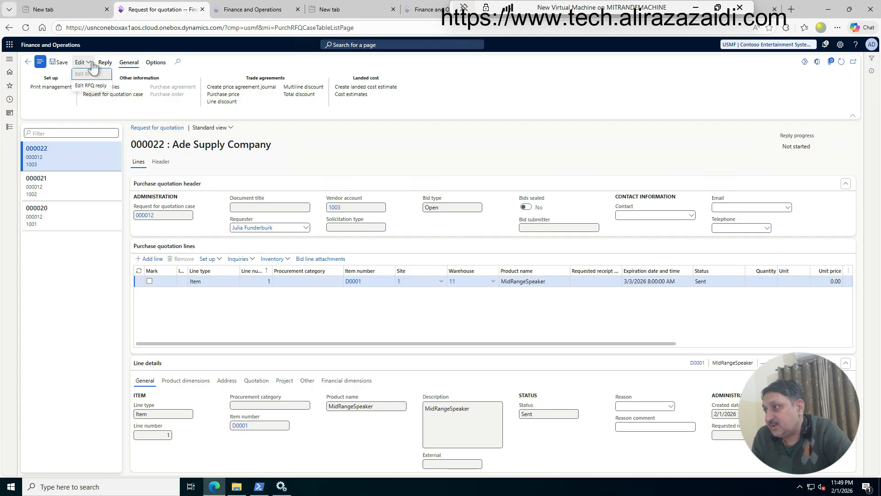
{"action": "left_click", "coordinate": [88, 86]}
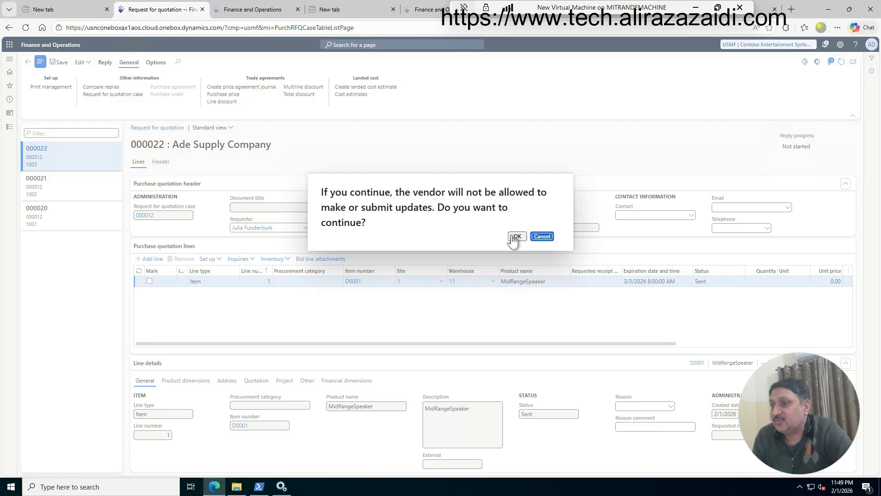
{"action": "left_click", "coordinate": [513, 239]}
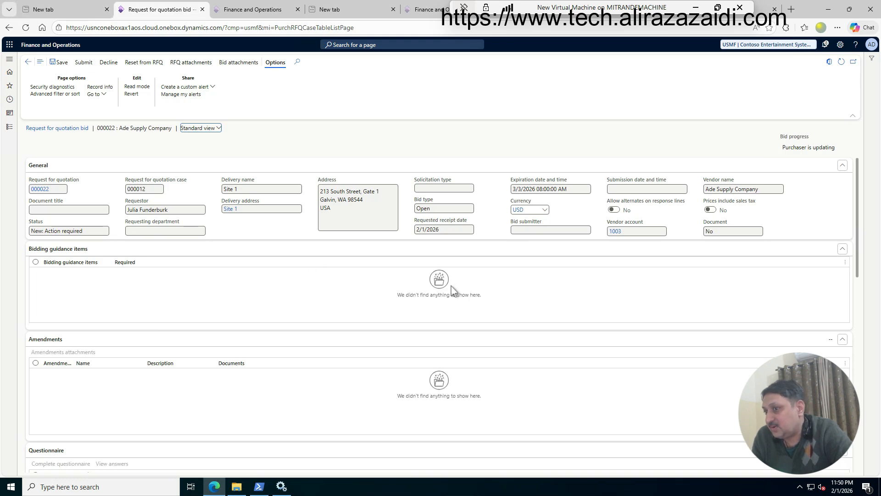
Examine the bid's bidding guidance, amendments, questionnaire, delivery and payment terms, lines and line details.
{"action": "scroll", "coordinate": [441, 305], "scroll_direction": "down", "scroll_amount": 2}
{"action": "scroll", "coordinate": [433, 323], "scroll_direction": "up", "scroll_amount": 2}
{"action": "scroll", "coordinate": [431, 324], "scroll_direction": "down", "scroll_amount": 1}
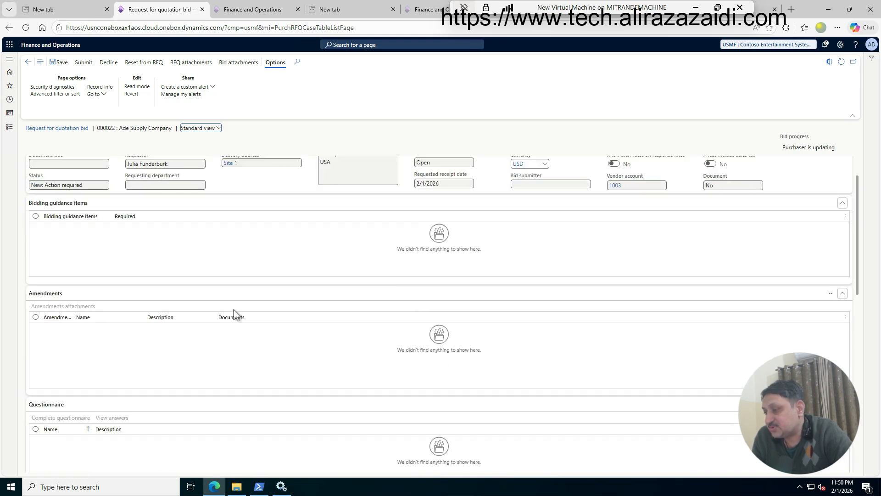
{"action": "scroll", "coordinate": [232, 315], "scroll_direction": "down", "scroll_amount": 2}
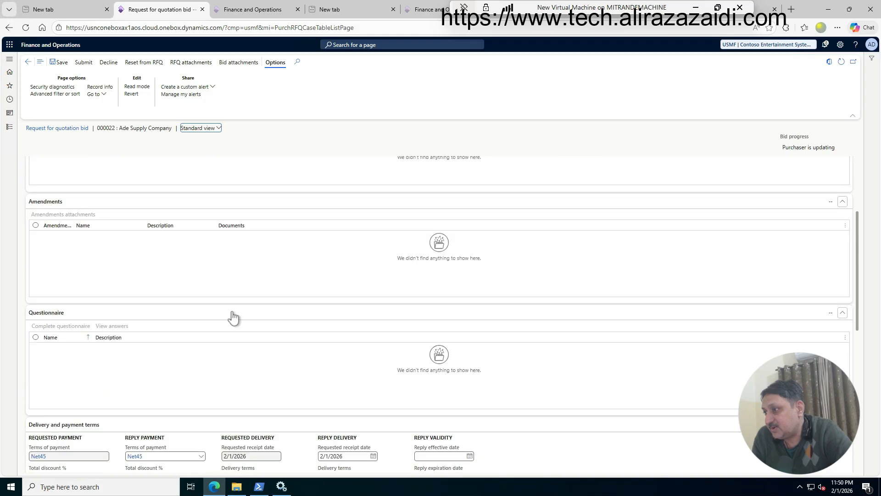
{"action": "scroll", "coordinate": [229, 325], "scroll_direction": "down", "scroll_amount": 2}
{"action": "scroll", "coordinate": [229, 322], "scroll_direction": "down", "scroll_amount": 5}
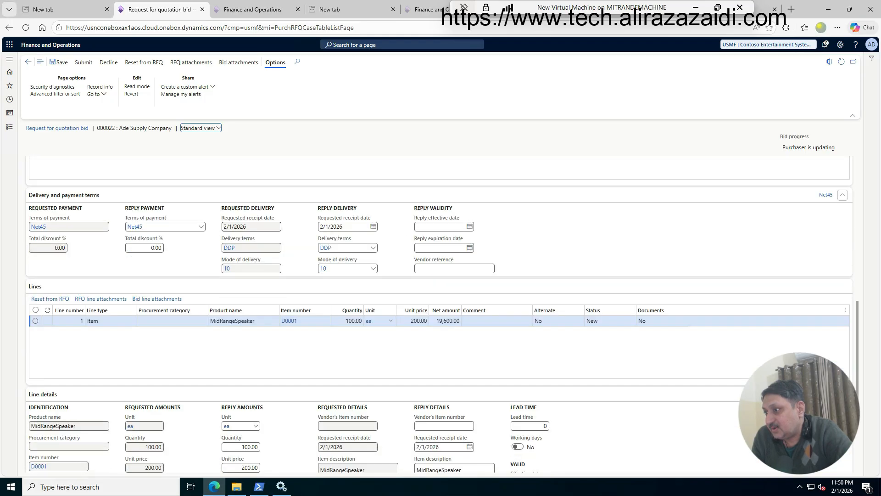
{"action": "scroll", "coordinate": [227, 324], "scroll_direction": "up", "scroll_amount": 2}
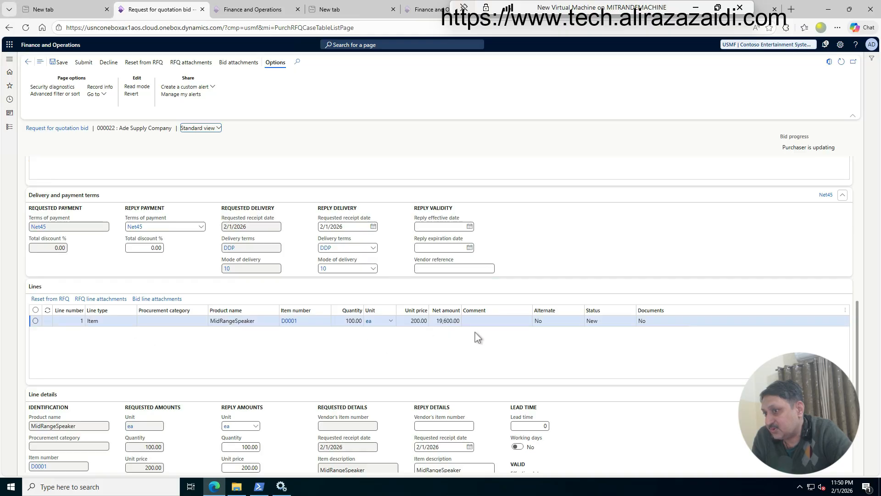
{"action": "scroll", "coordinate": [444, 330], "scroll_direction": "down", "scroll_amount": 1}
{"action": "scroll", "coordinate": [419, 349], "scroll_direction": "down", "scroll_amount": 2}
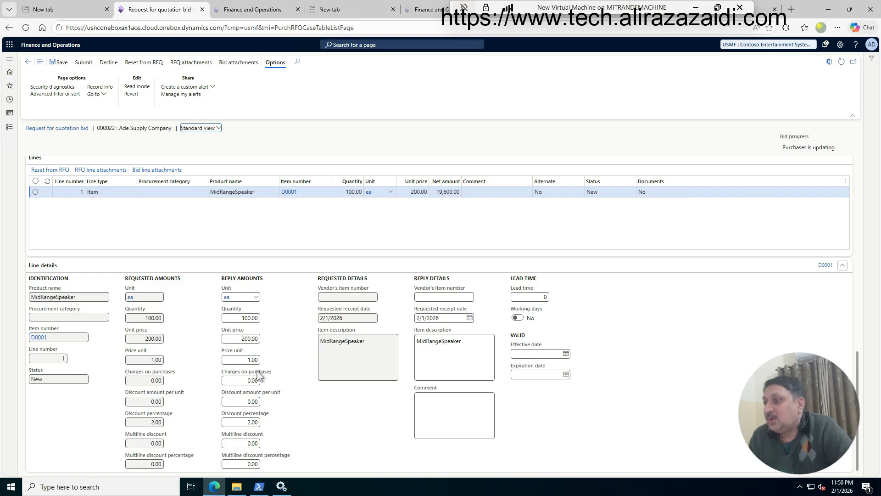
Set the MidRangeSpeaker reply to a unit price of 180, a discount percentage of 3 and a lead time of 10.
{"action": "left_click", "coordinate": [242, 339]}
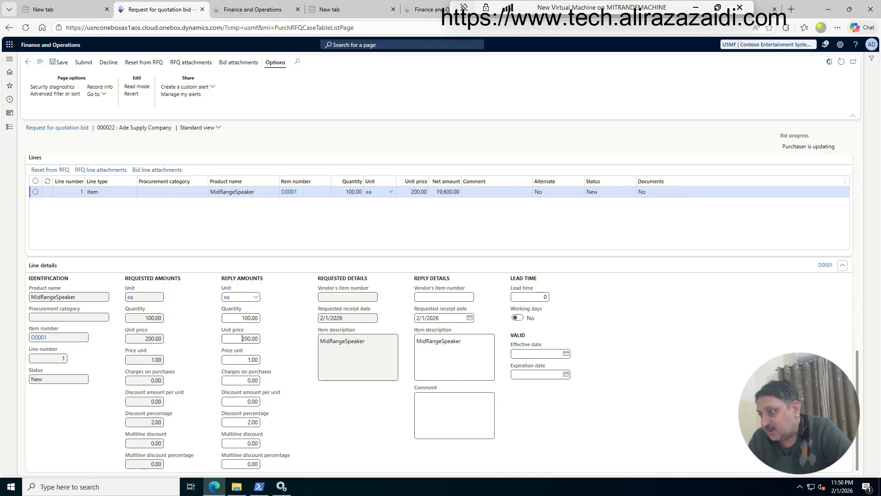
{"action": "type", "text": "180"}
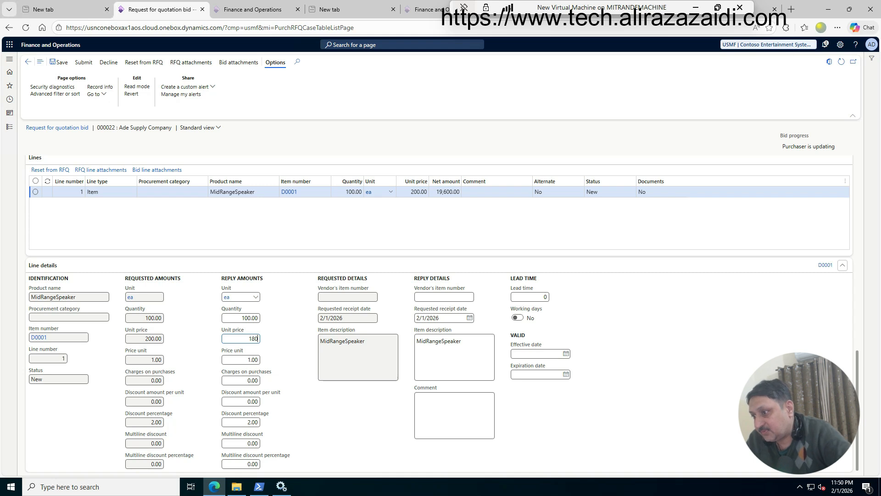
{"action": "left_click", "coordinate": [247, 422]}
{"action": "type", "text": "3"}
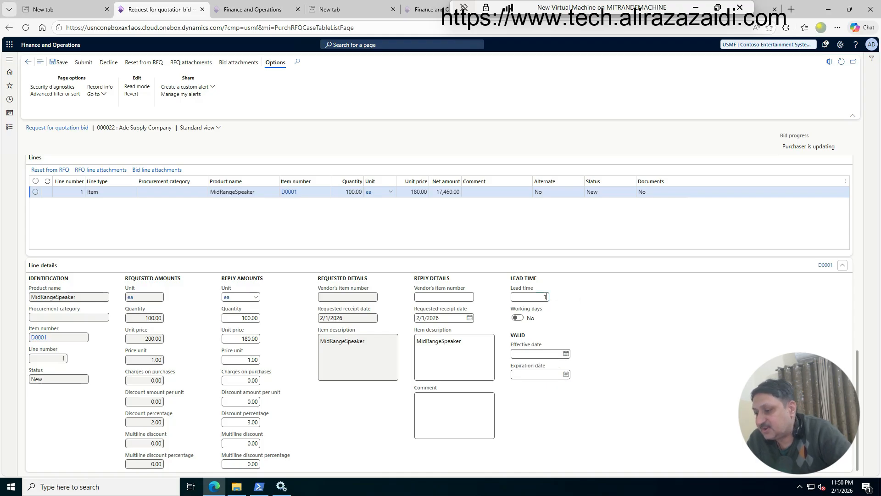
{"action": "type", "text": "0"}
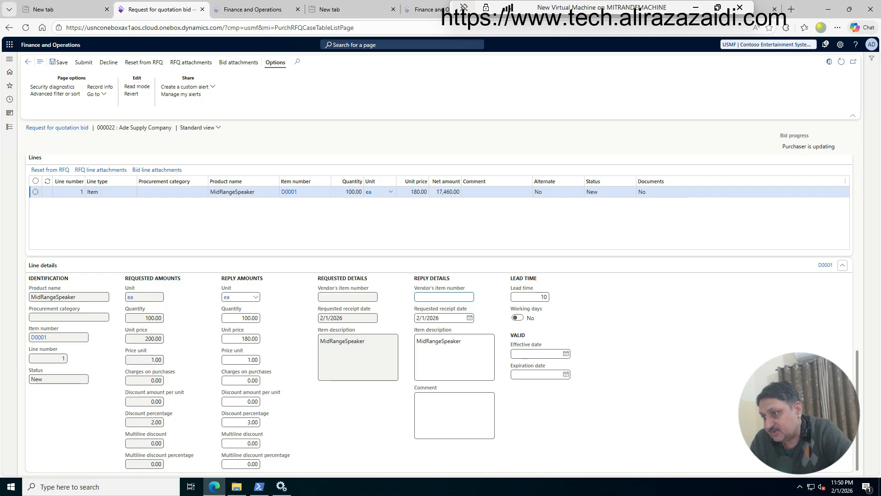
Make the reply line valid from 2/2/2026 to 2/6/2026 and submit the Ade Supply Company bid.
{"action": "left_click", "coordinate": [565, 354]}
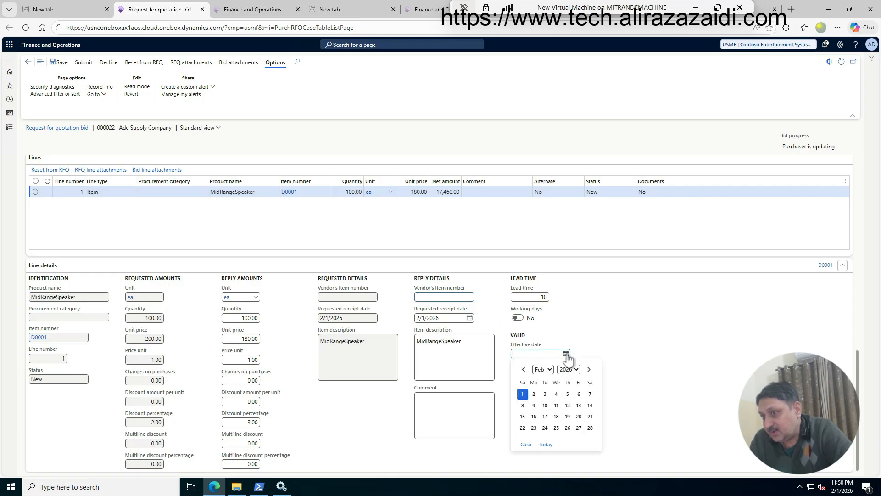
{"action": "left_click", "coordinate": [568, 406]}
{"action": "left_click", "coordinate": [565, 353]}
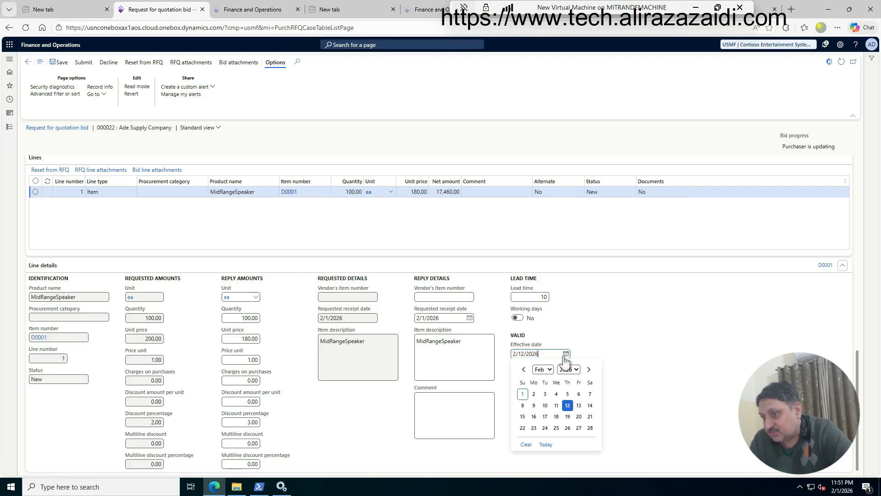
{"action": "left_click", "coordinate": [534, 393]}
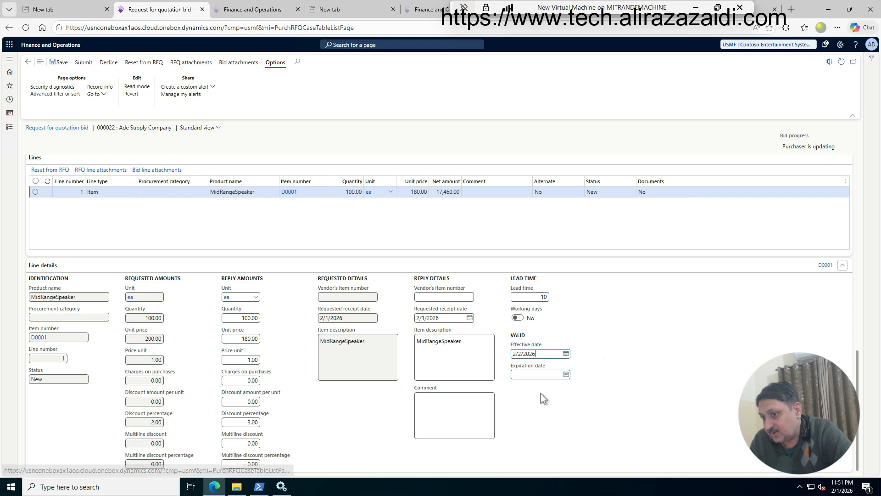
{"action": "left_click", "coordinate": [566, 374]}
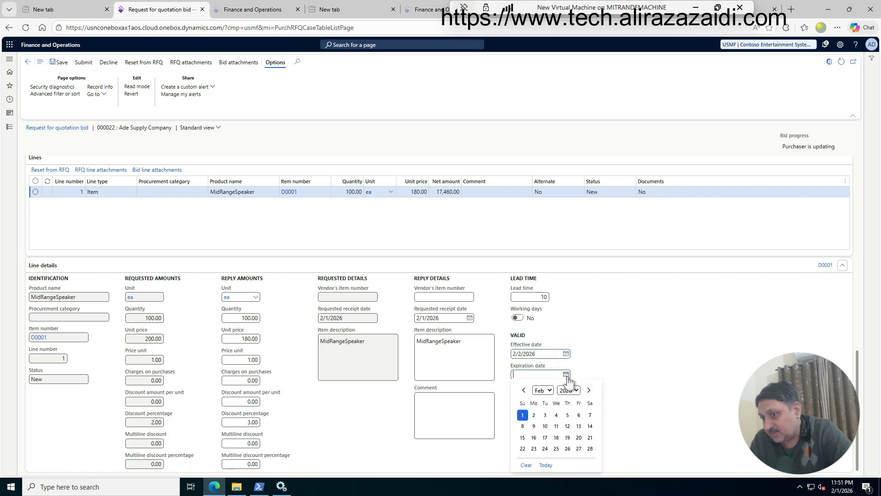
{"action": "left_click", "coordinate": [578, 416]}
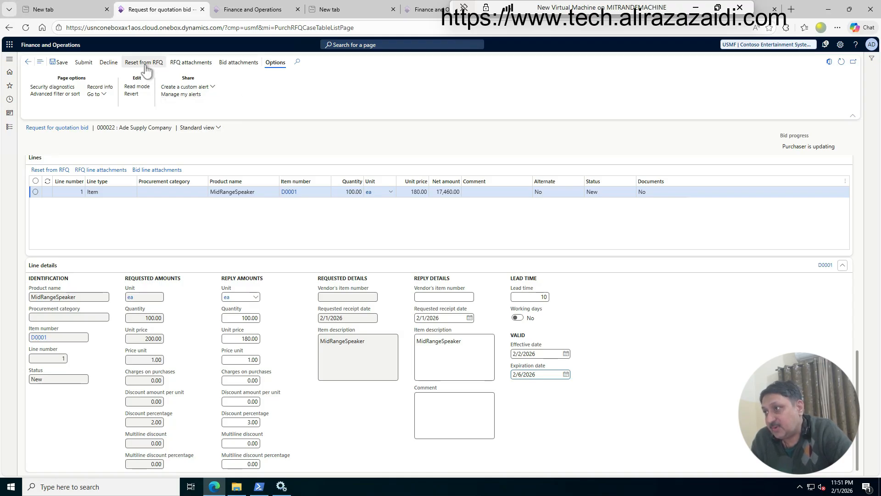
{"action": "left_click", "coordinate": [83, 68]}
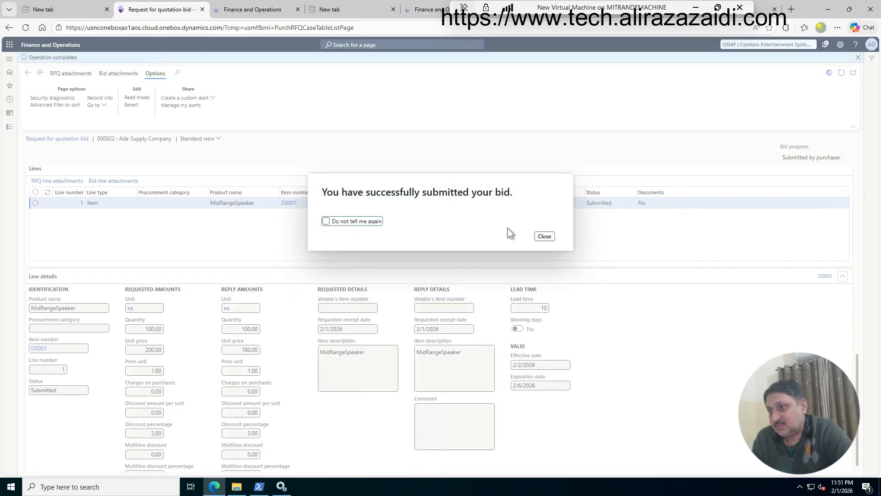
{"action": "left_click", "coordinate": [547, 236]}
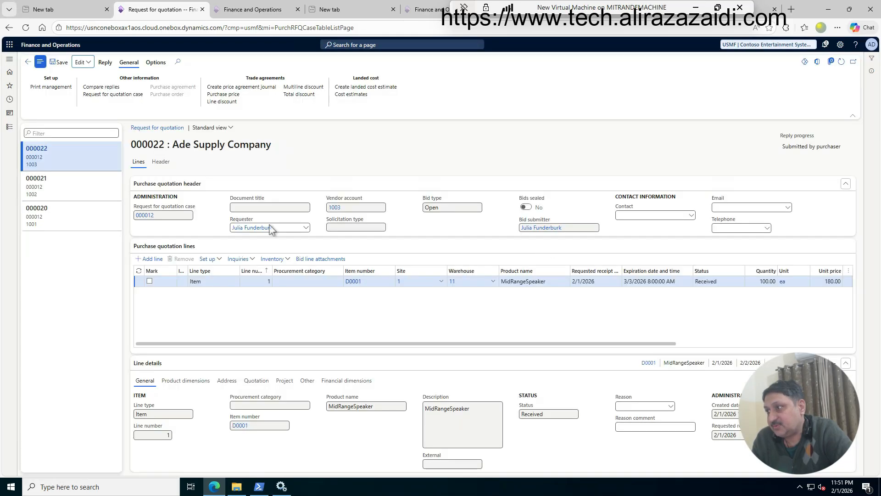
Open the Lande Packaging Supplies RFQ reply for editing and set the MidRangeSpeaker reply unit price to 170.
{"action": "left_click", "coordinate": [69, 183]}
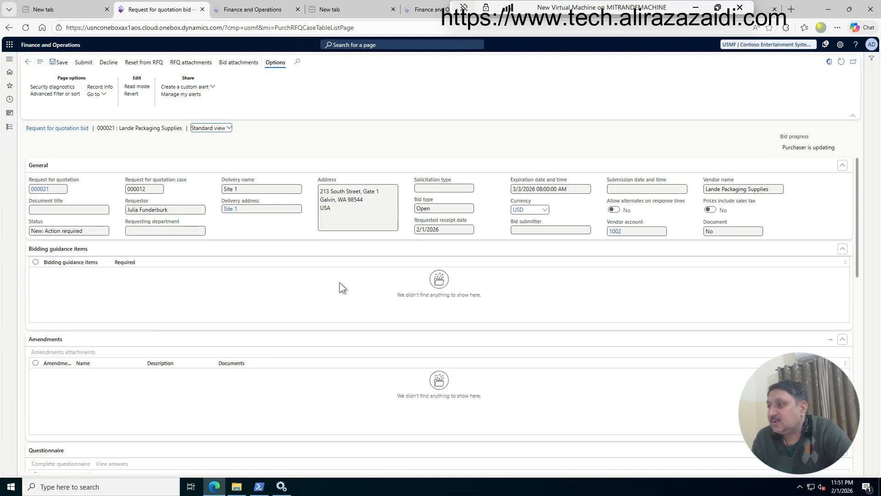
{"action": "scroll", "coordinate": [341, 288], "scroll_direction": "down", "scroll_amount": 8}
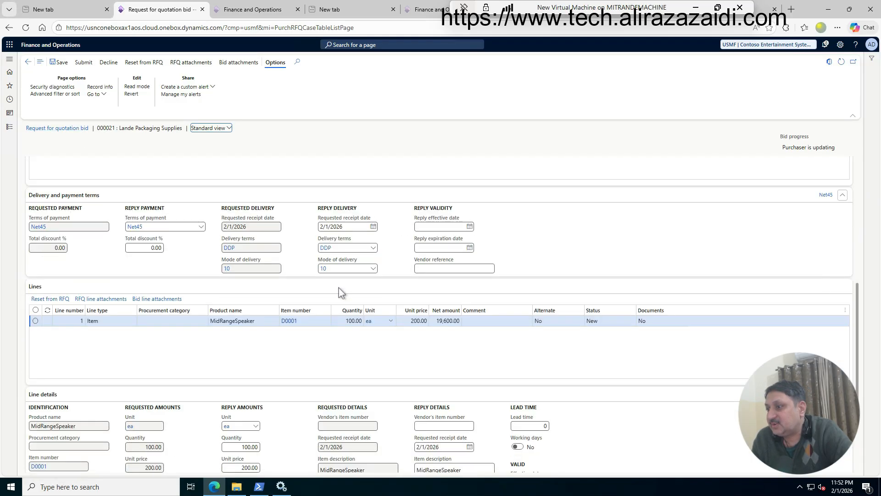
{"action": "scroll", "coordinate": [342, 293], "scroll_direction": "down", "scroll_amount": 3}
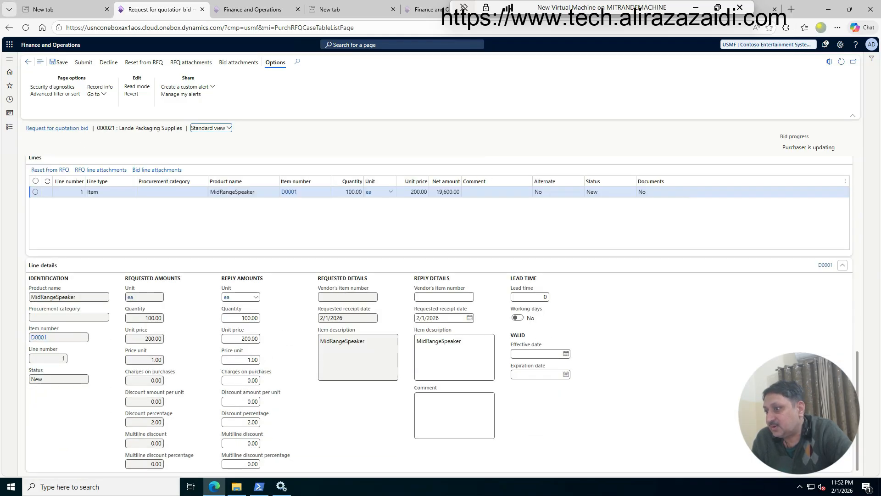
{"action": "left_click", "coordinate": [249, 338]}
{"action": "type", "text": "17"}
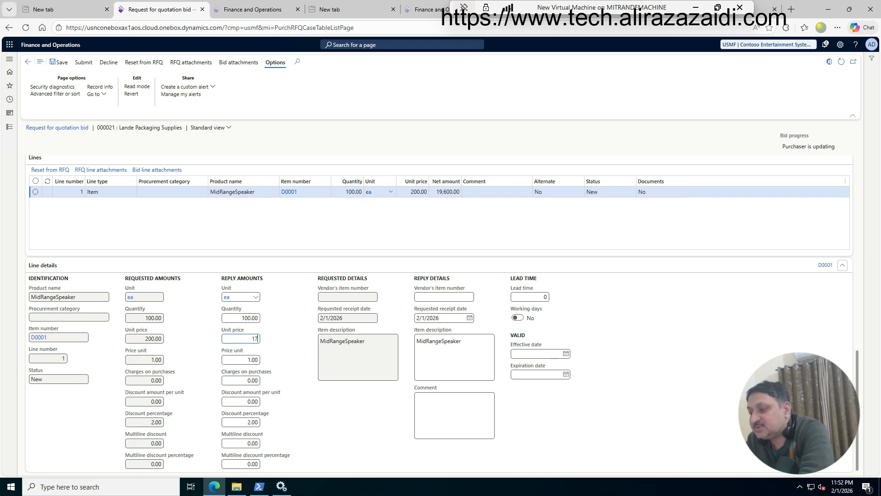
{"action": "type", "text": "0"}
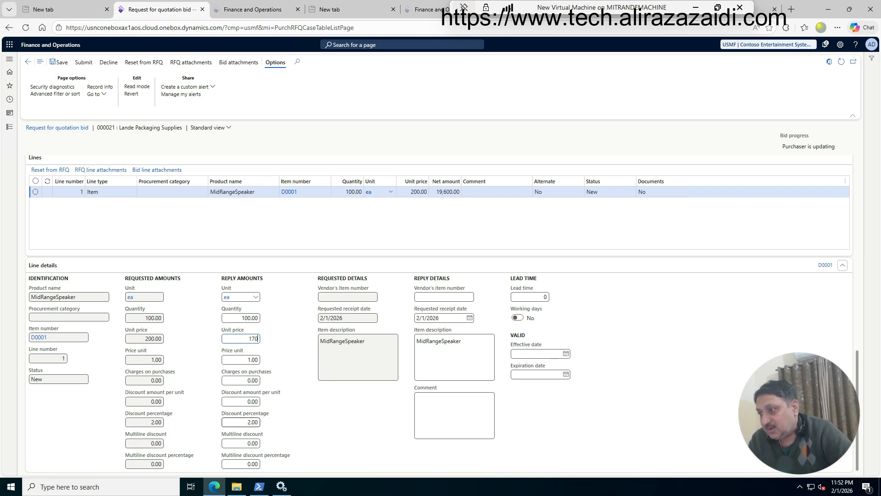
Set the Lande Packaging Supplies reply line's discount percentage to 4 and its lead time to 20.
{"action": "left_click", "coordinate": [249, 422]}
{"action": "type", "text": "34"}
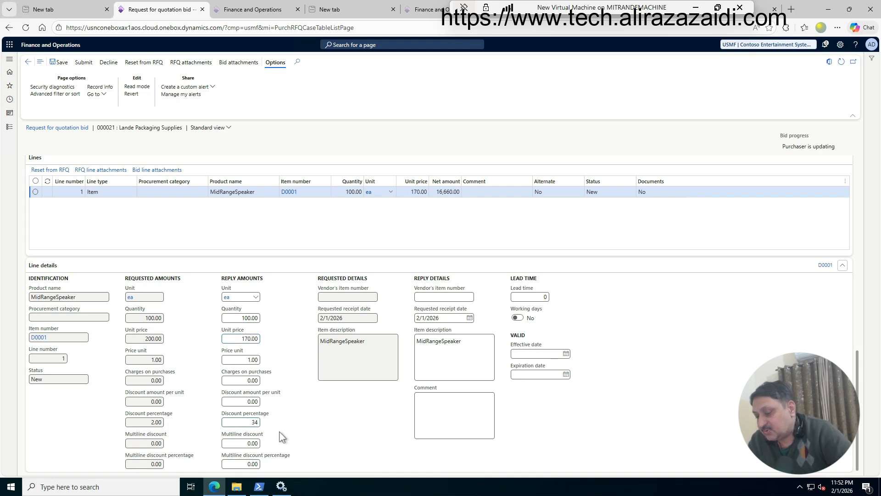
{"action": "key", "text": "BackSpace"}
{"action": "key", "text": "BackSpace"}
{"action": "type", "text": "4"}
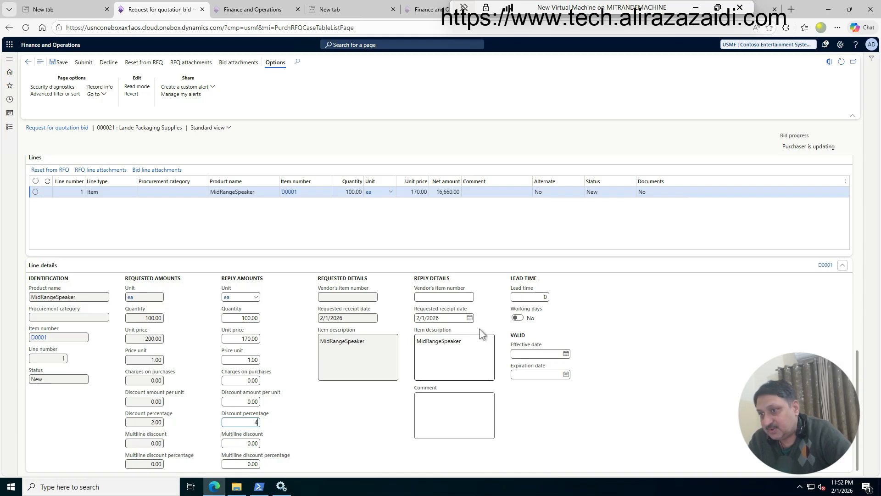
{"action": "left_click", "coordinate": [528, 297]}
{"action": "type", "text": "2"}
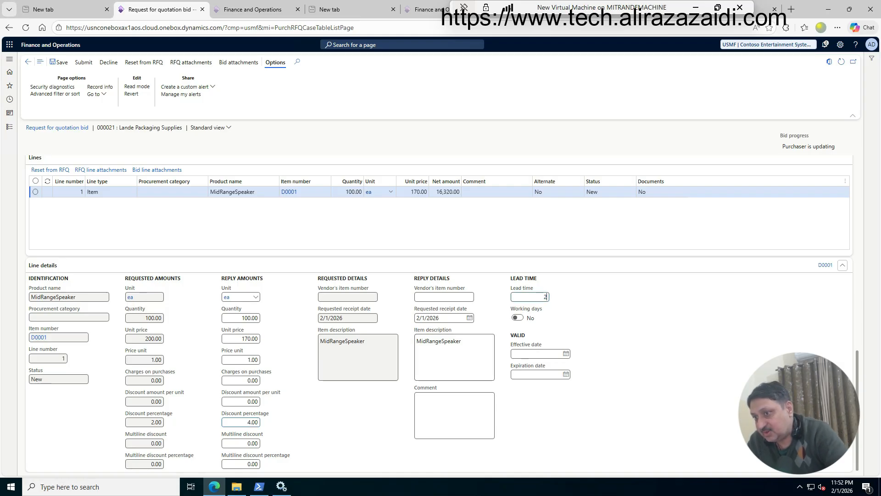
{"action": "type", "text": "09"}
{"action": "key", "text": "BackSpace"}
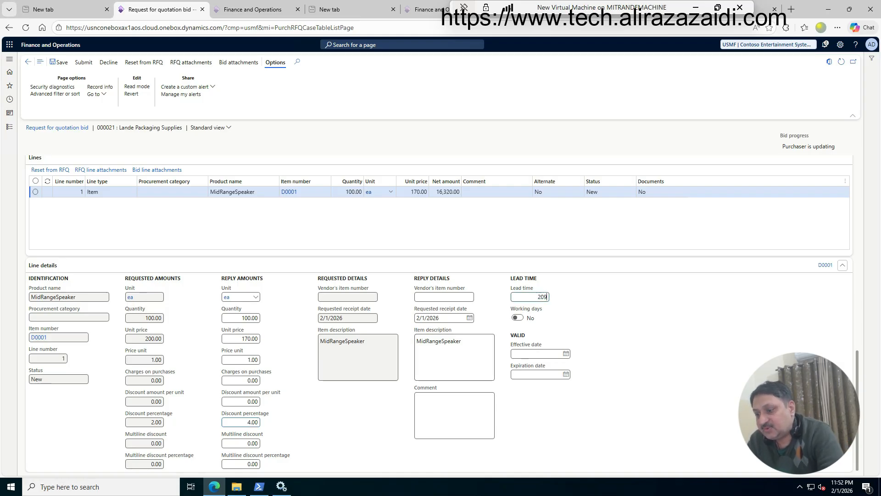
Make the reply line valid from 2/2/2026 to 2/4/2026 and submit the Lande Packaging Supplies bid.
{"action": "left_click", "coordinate": [565, 353]}
{"action": "left_click", "coordinate": [533, 394]}
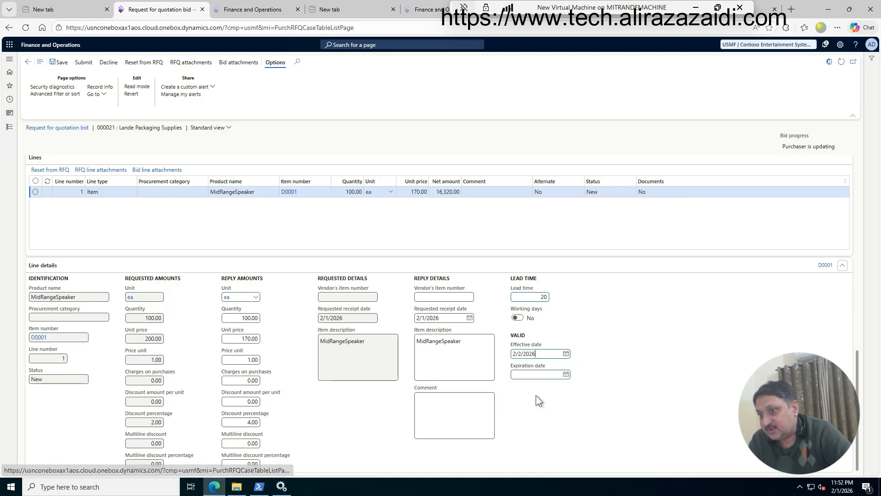
{"action": "left_click", "coordinate": [566, 374]}
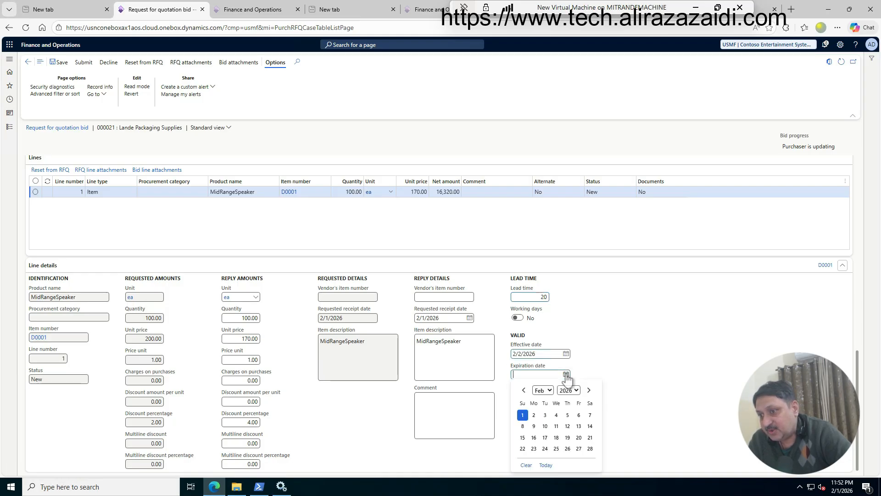
{"action": "left_click", "coordinate": [556, 415]}
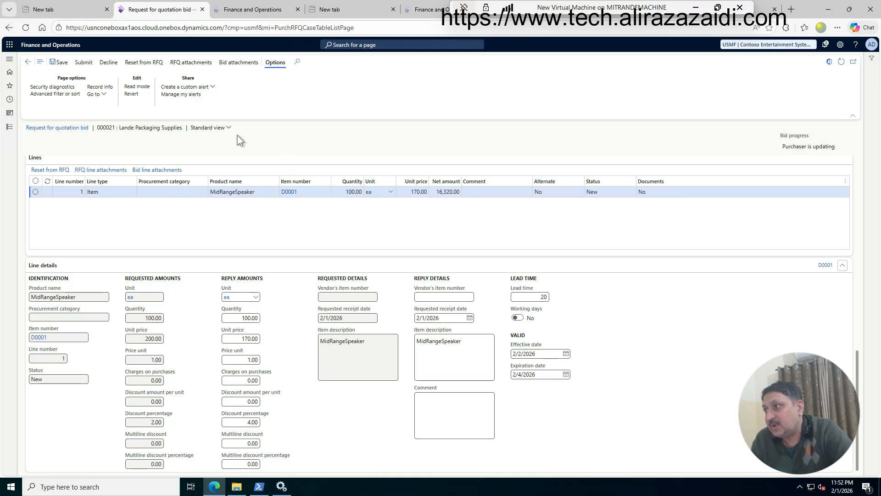
{"action": "left_click", "coordinate": [80, 62]}
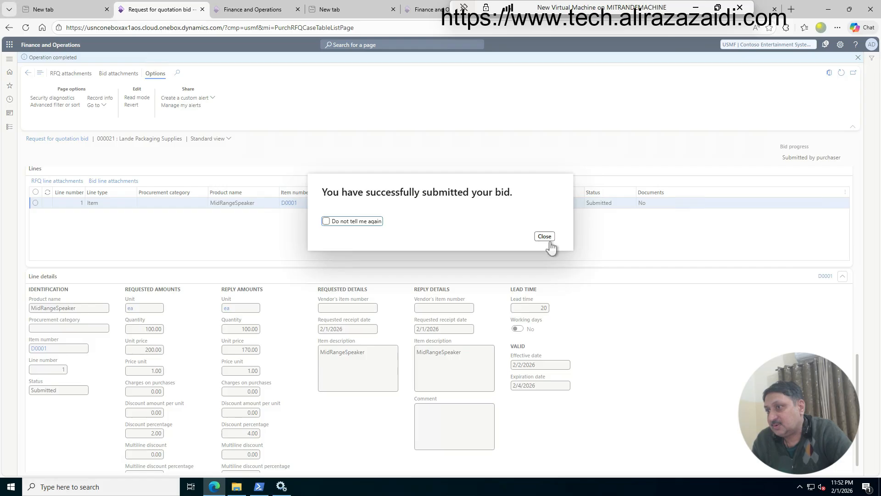
{"action": "left_click", "coordinate": [545, 236]}
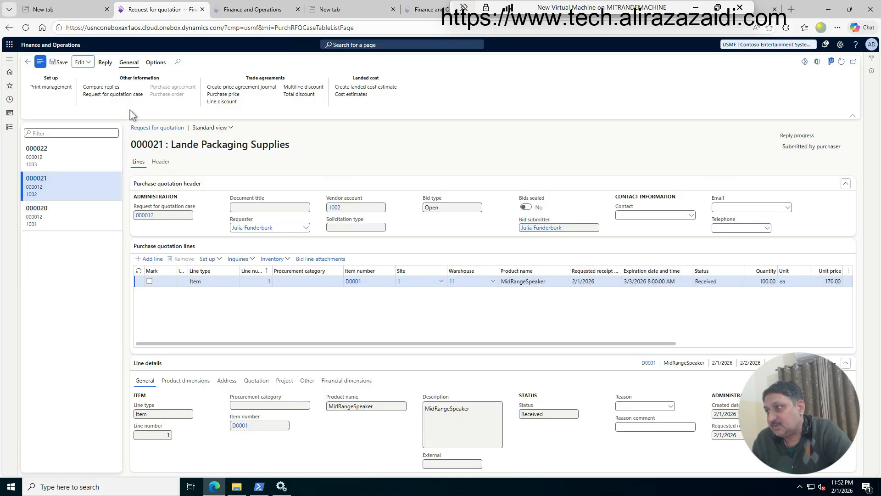
Open the Acme Office Supplies RFQ reply for editing and decline the bid.
{"action": "left_click", "coordinate": [71, 217]}
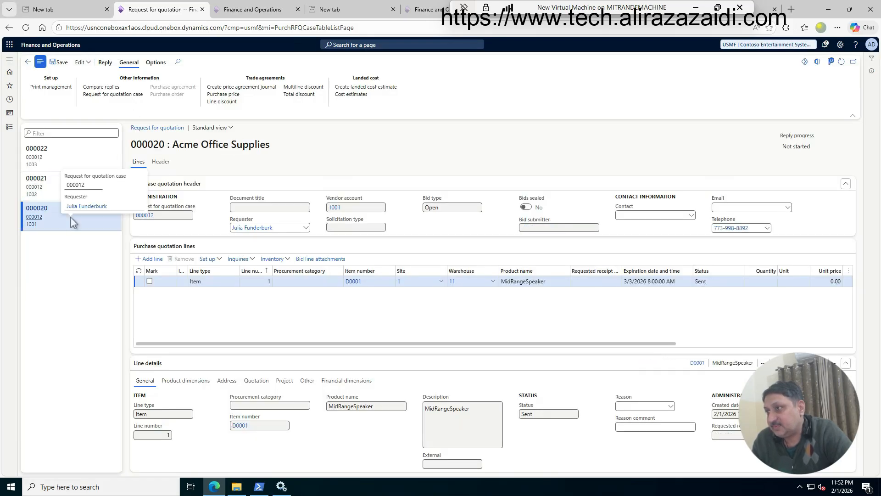
{"action": "left_click", "coordinate": [105, 65]}
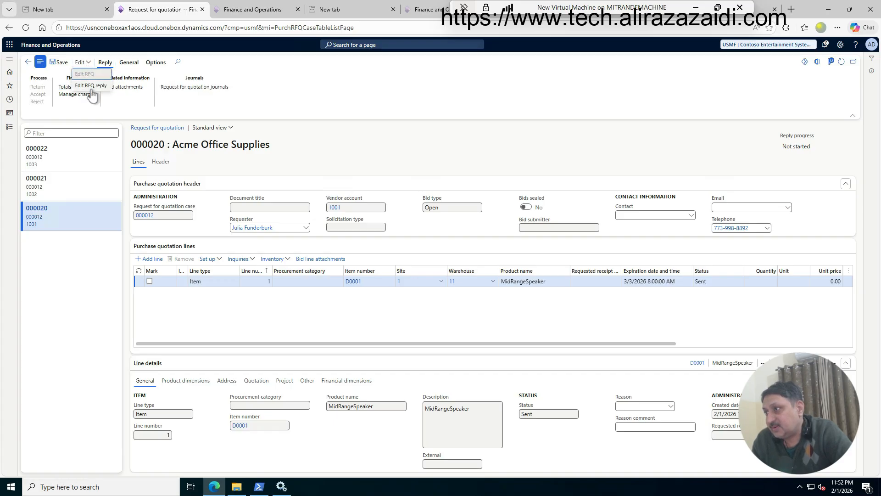
{"action": "left_click", "coordinate": [92, 85]}
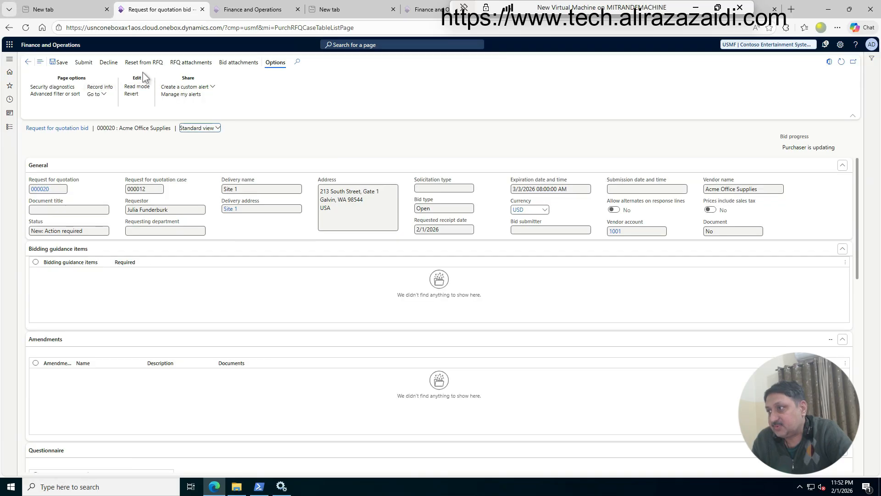
{"action": "left_click", "coordinate": [107, 63]}
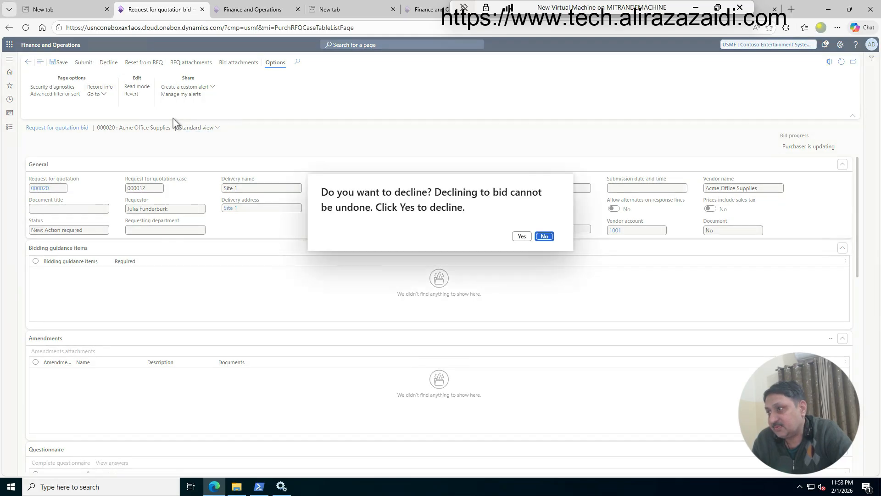
{"action": "left_click", "coordinate": [519, 237]}
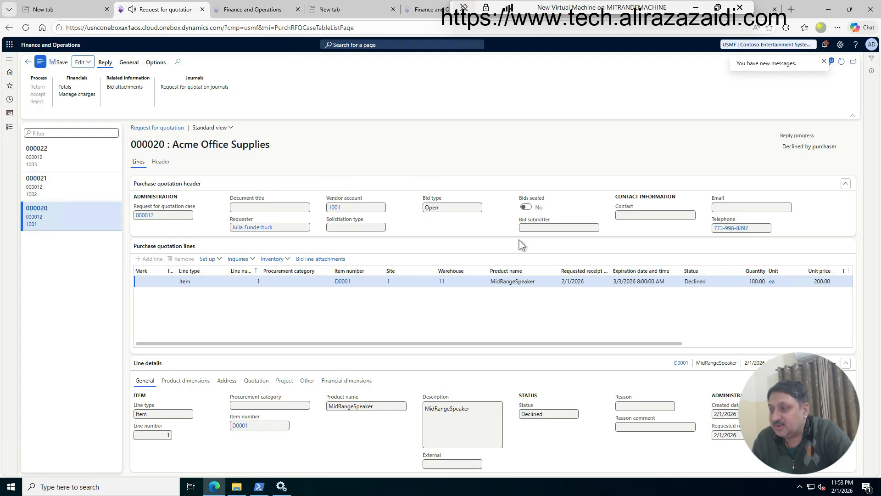
Set the reason on the Ade Supply Company quotation's MidRangeSpeaker line to PRICE.
{"action": "left_click", "coordinate": [71, 186]}
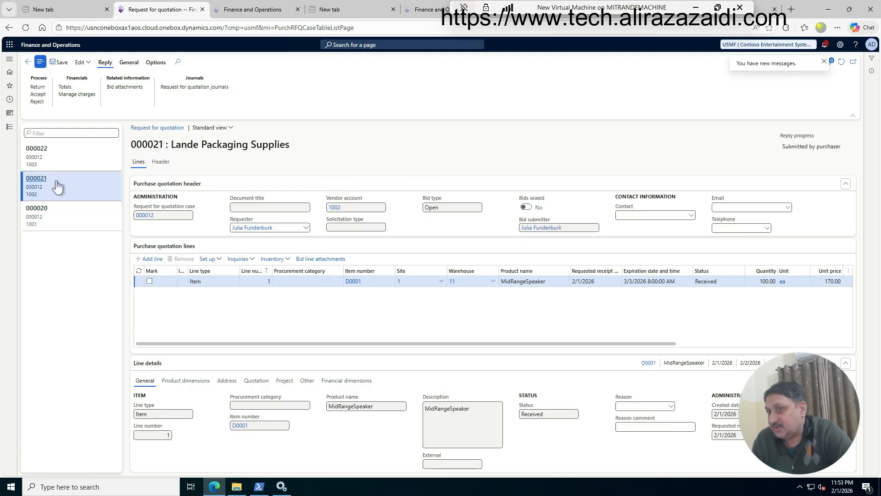
{"action": "left_click", "coordinate": [59, 153]}
{"action": "mouse_move", "coordinate": [63, 159]}
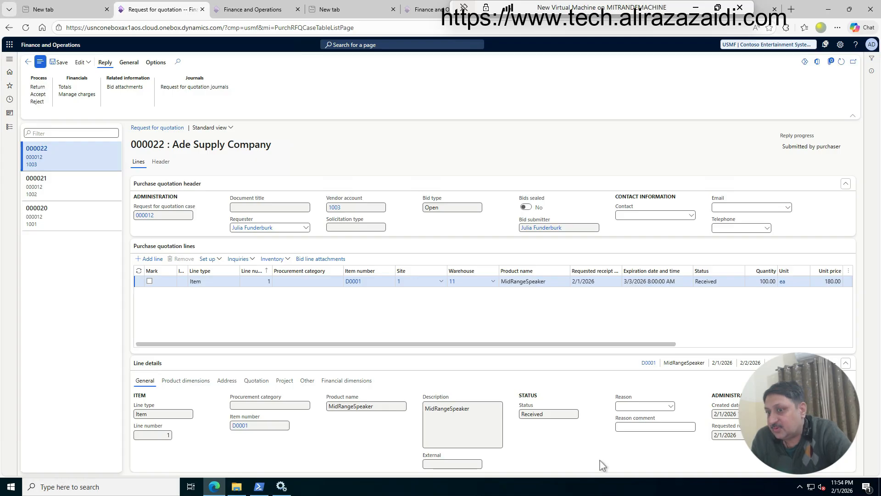
{"action": "left_click", "coordinate": [671, 407]}
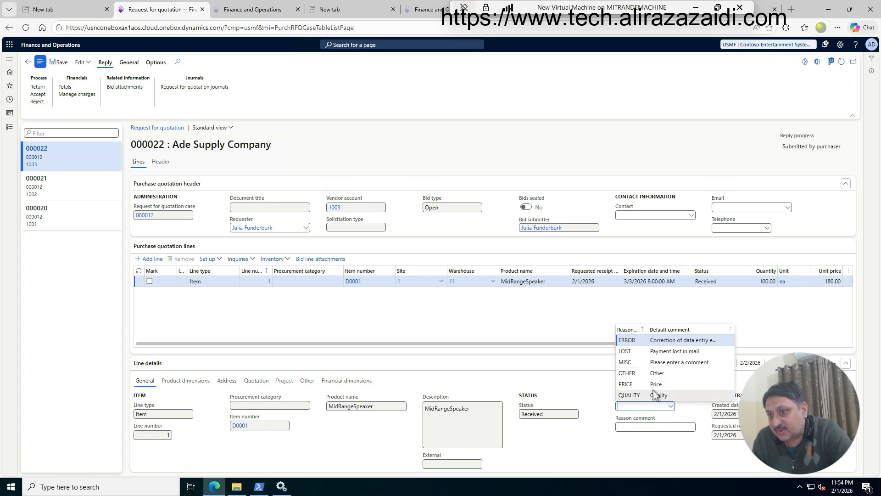
{"action": "left_click", "coordinate": [627, 384]}
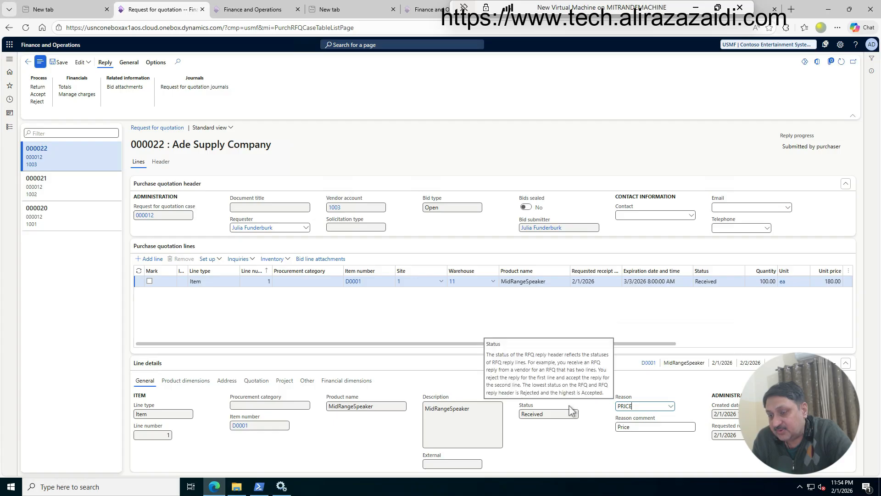
{"action": "left_click", "coordinate": [679, 426]}
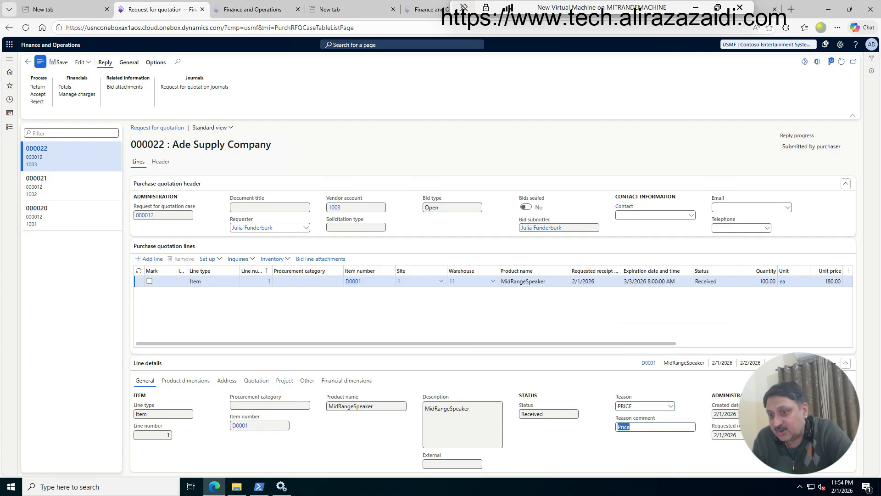
Accept the Ade Supply Company quotation and reject the remaining Lande Packaging Supplies quotation.
{"action": "left_click", "coordinate": [39, 94]}
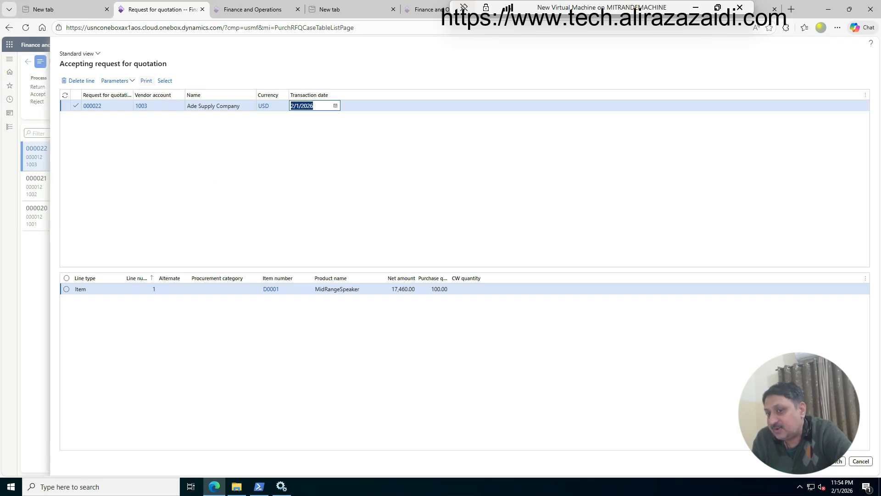
{"action": "left_click", "coordinate": [811, 462]}
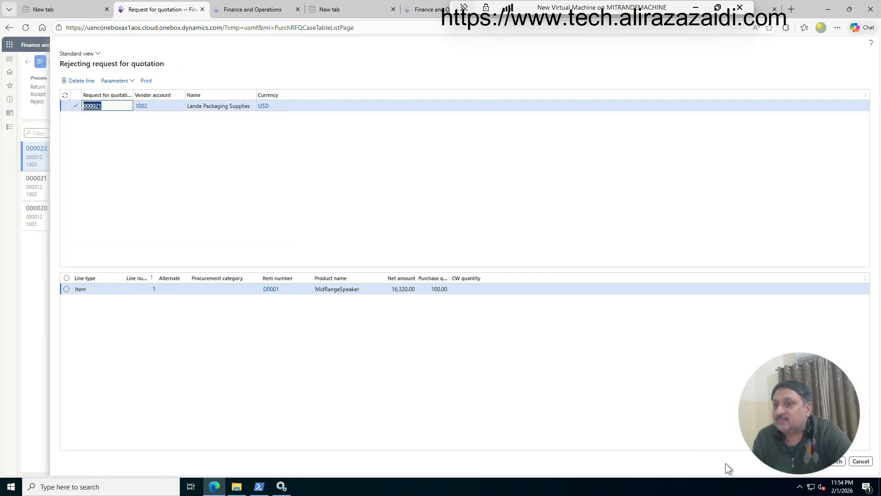
{"action": "left_click", "coordinate": [810, 462]}
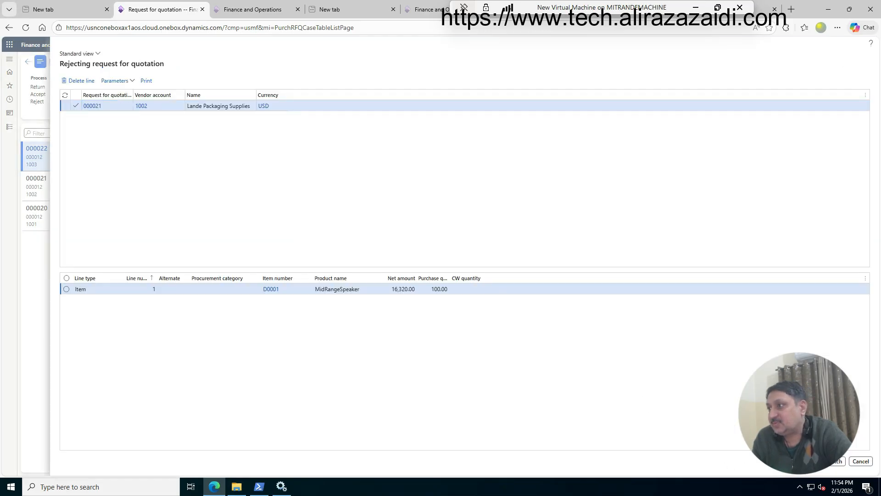